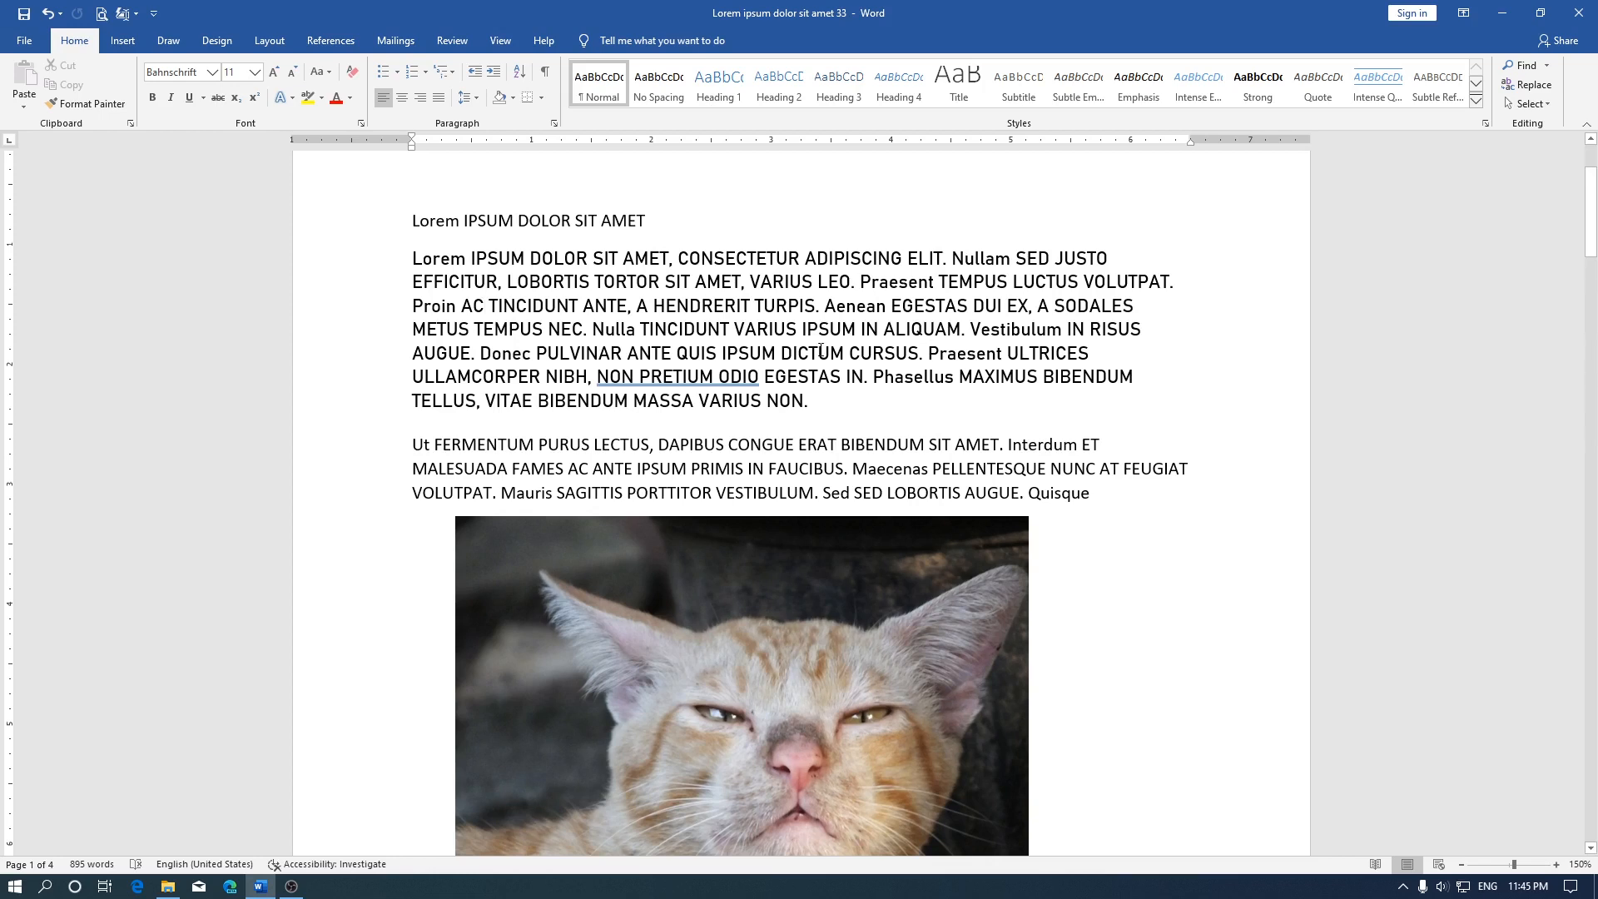
# Insert a footnote after "Proin AC" in the first paragraph with the text "Ini catatan kaki 1".
pyautogui.click(335, 33)
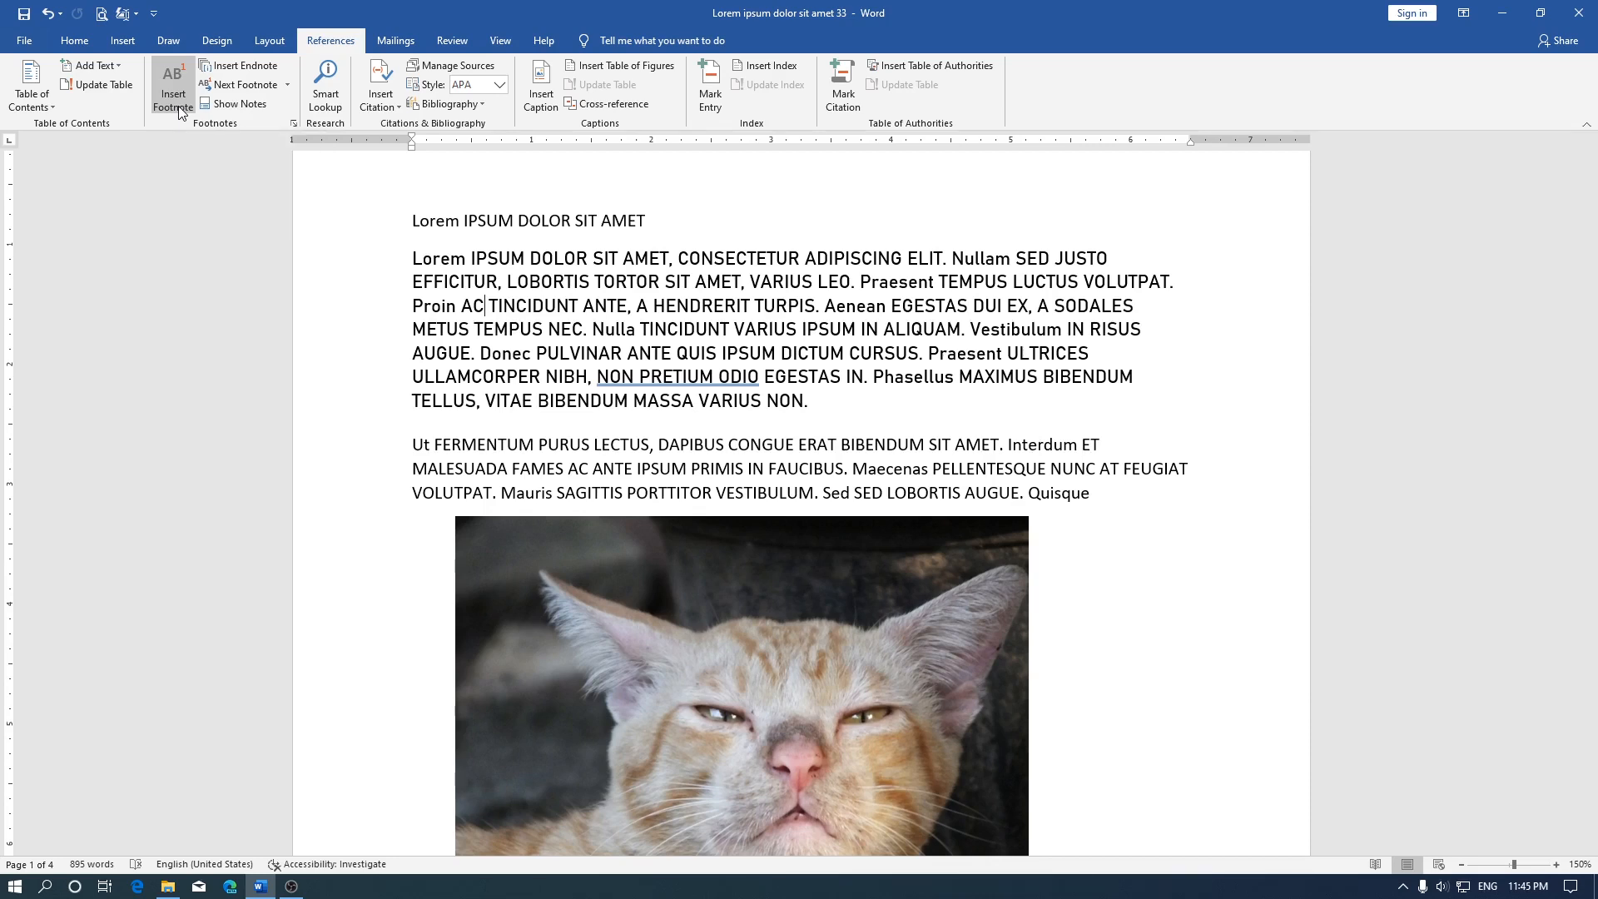
pyautogui.click(179, 111)
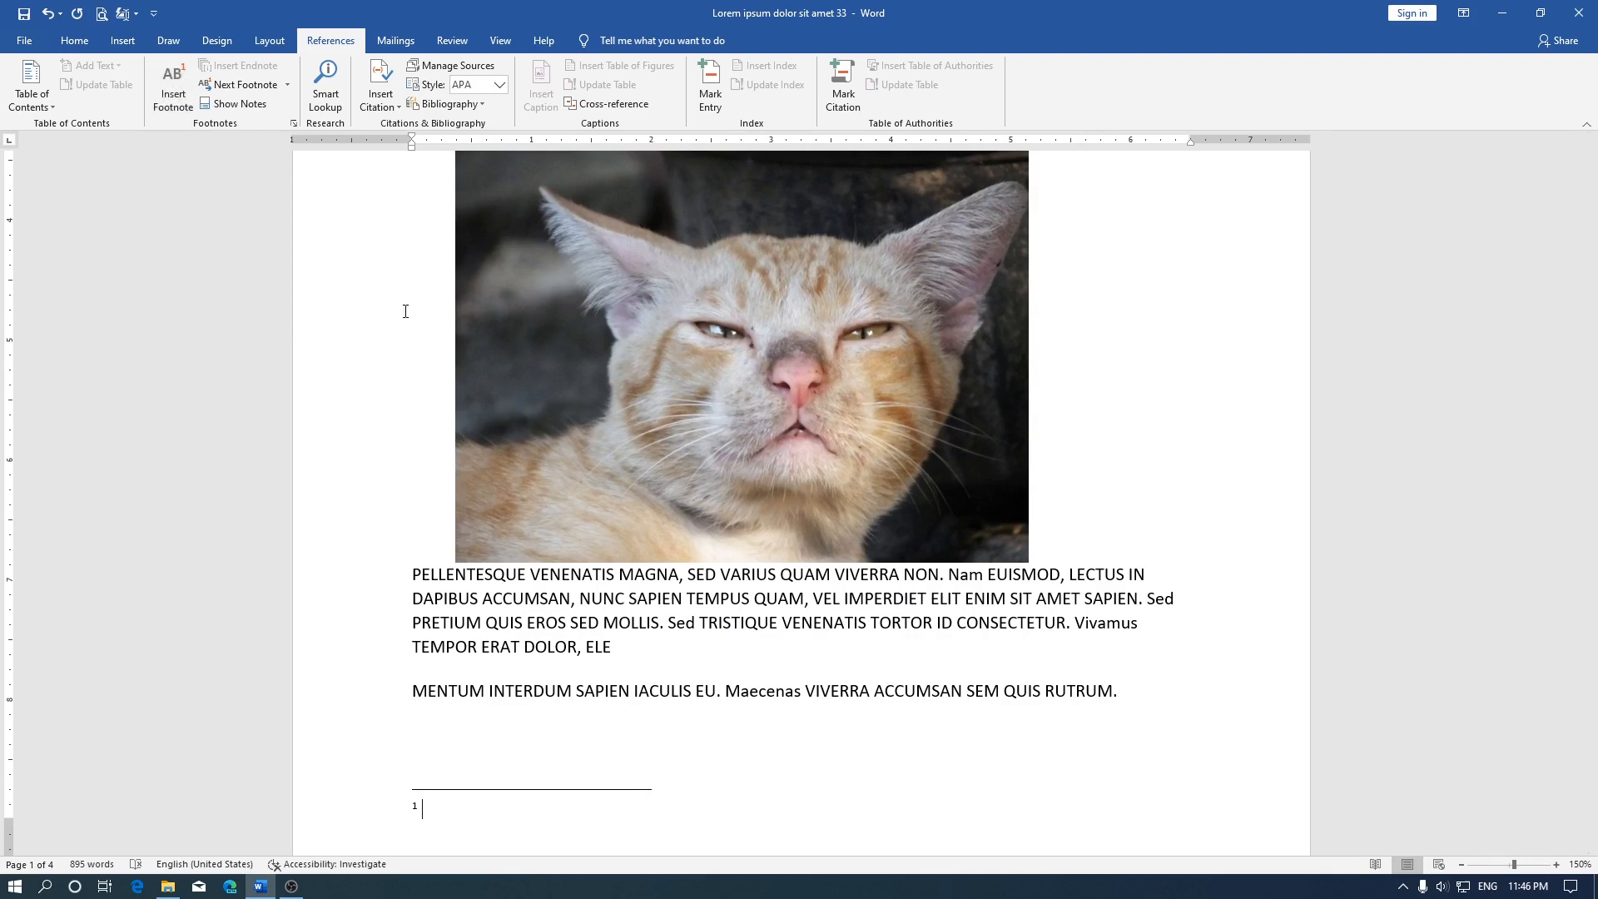
pyautogui.write('Ini catatan kaki 1')
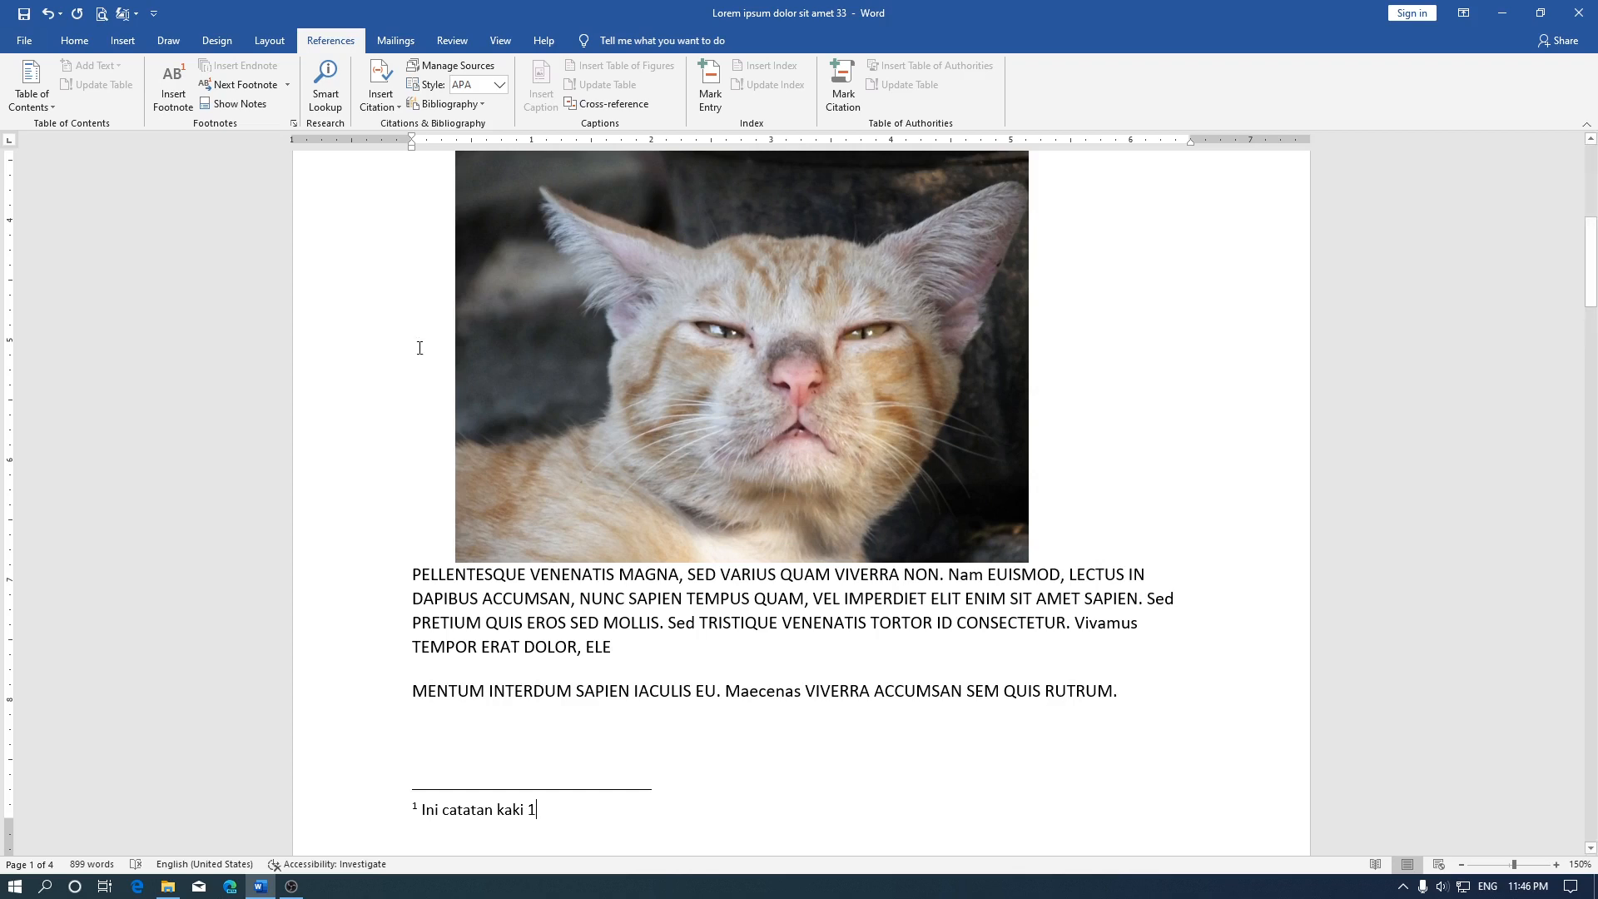
# Insert a footnote after "ELE" below the cat picture with the text "Ini catatan kaki 2".
pyautogui.click(724, 644)
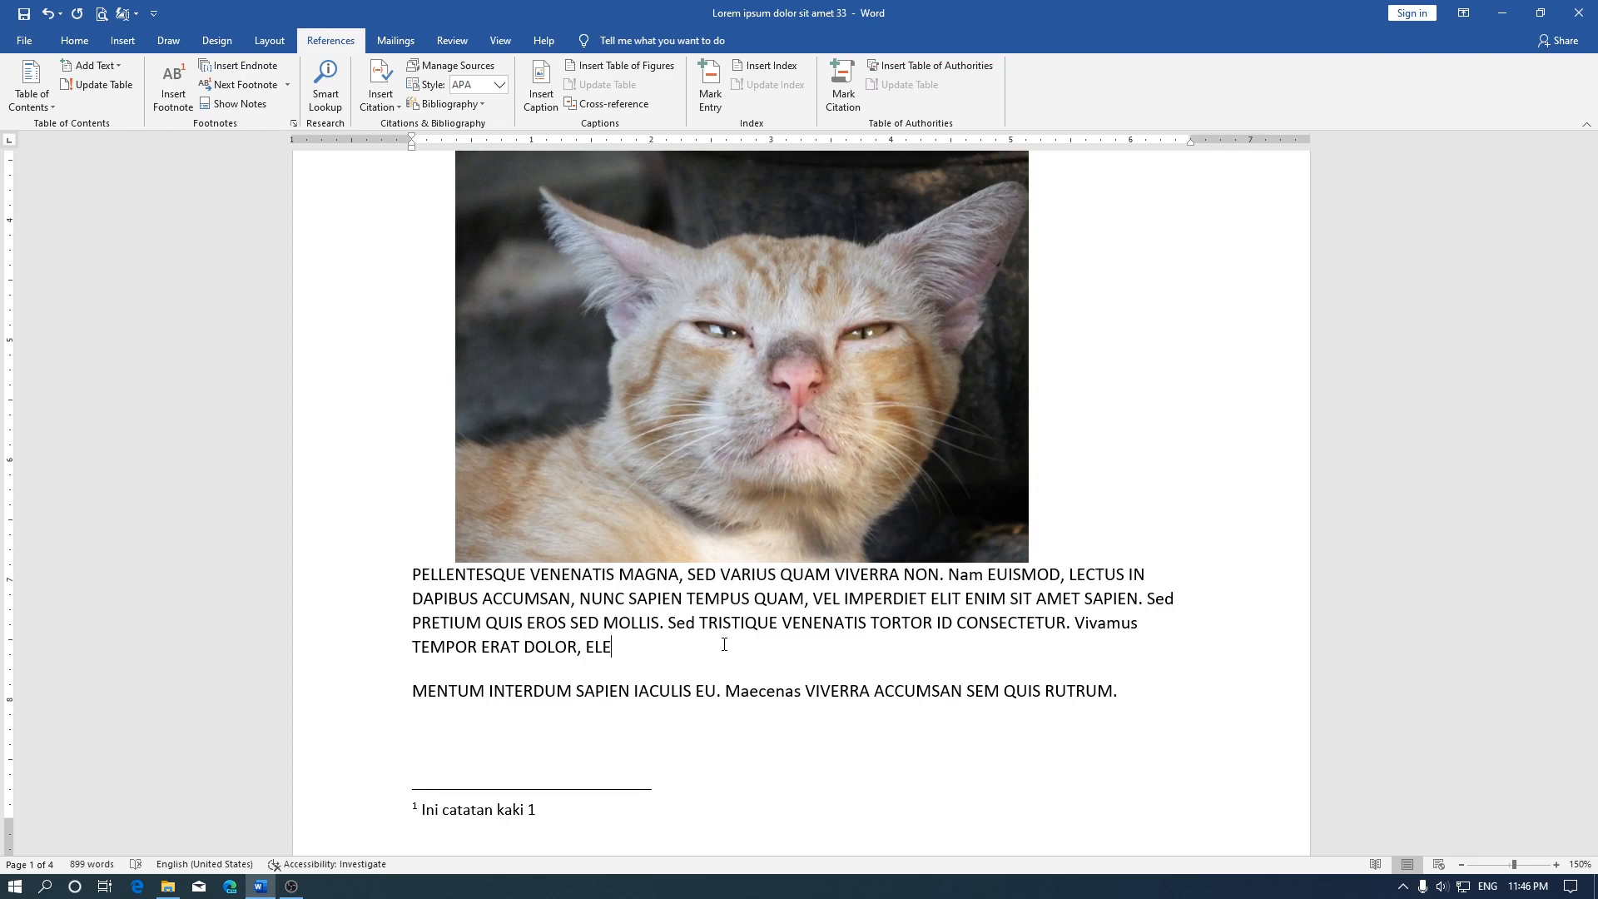
pyautogui.click(177, 98)
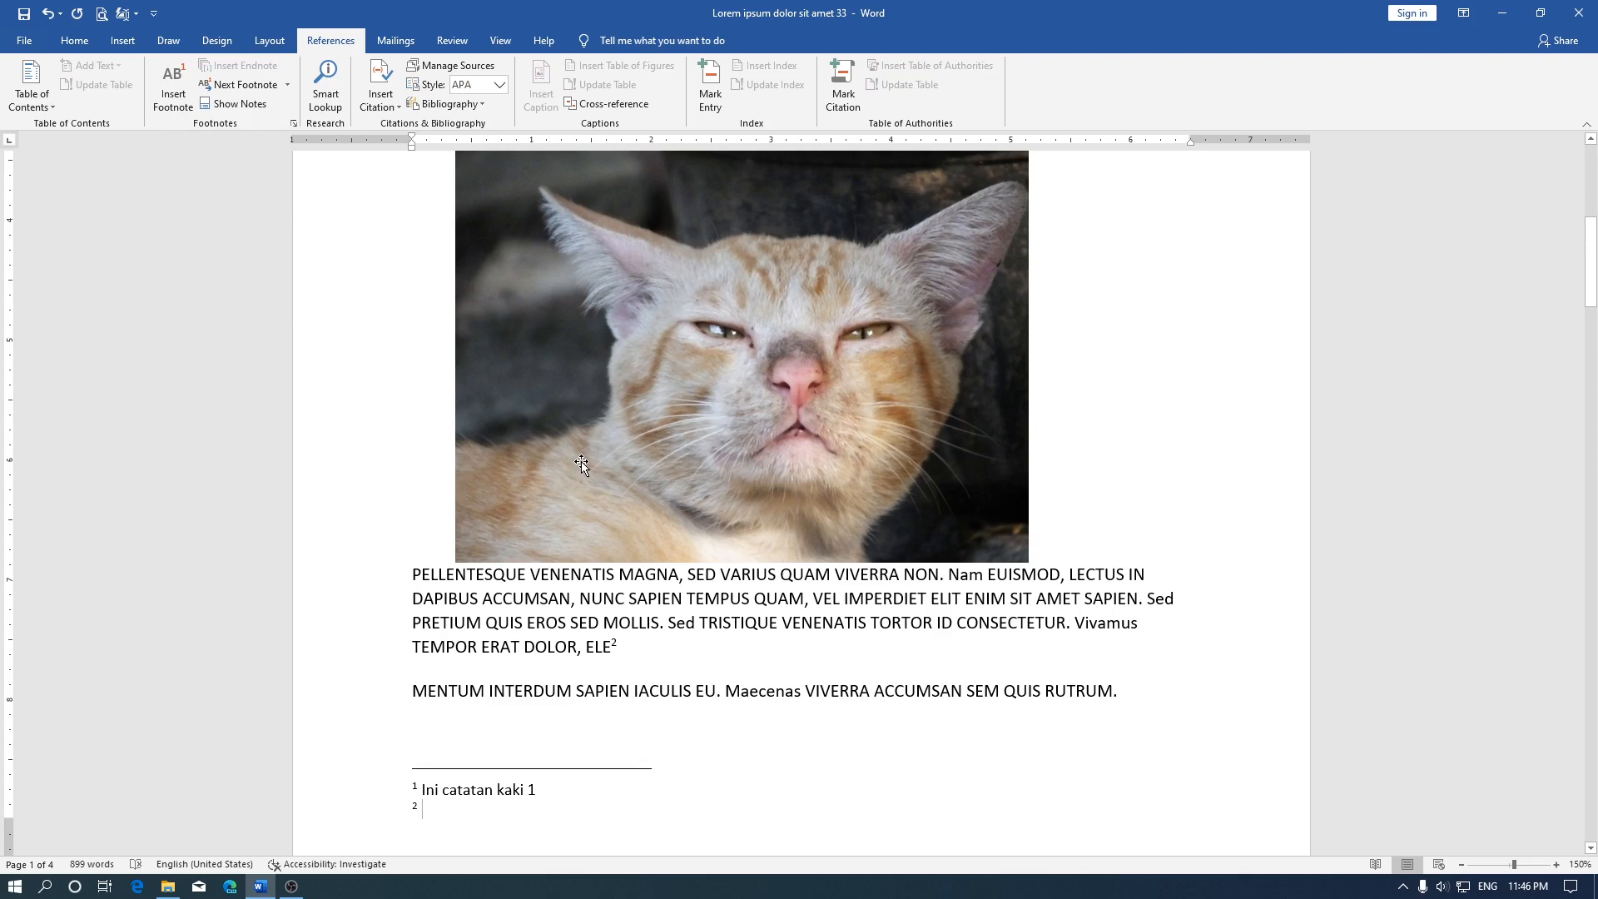
pyautogui.write('Ini ca')
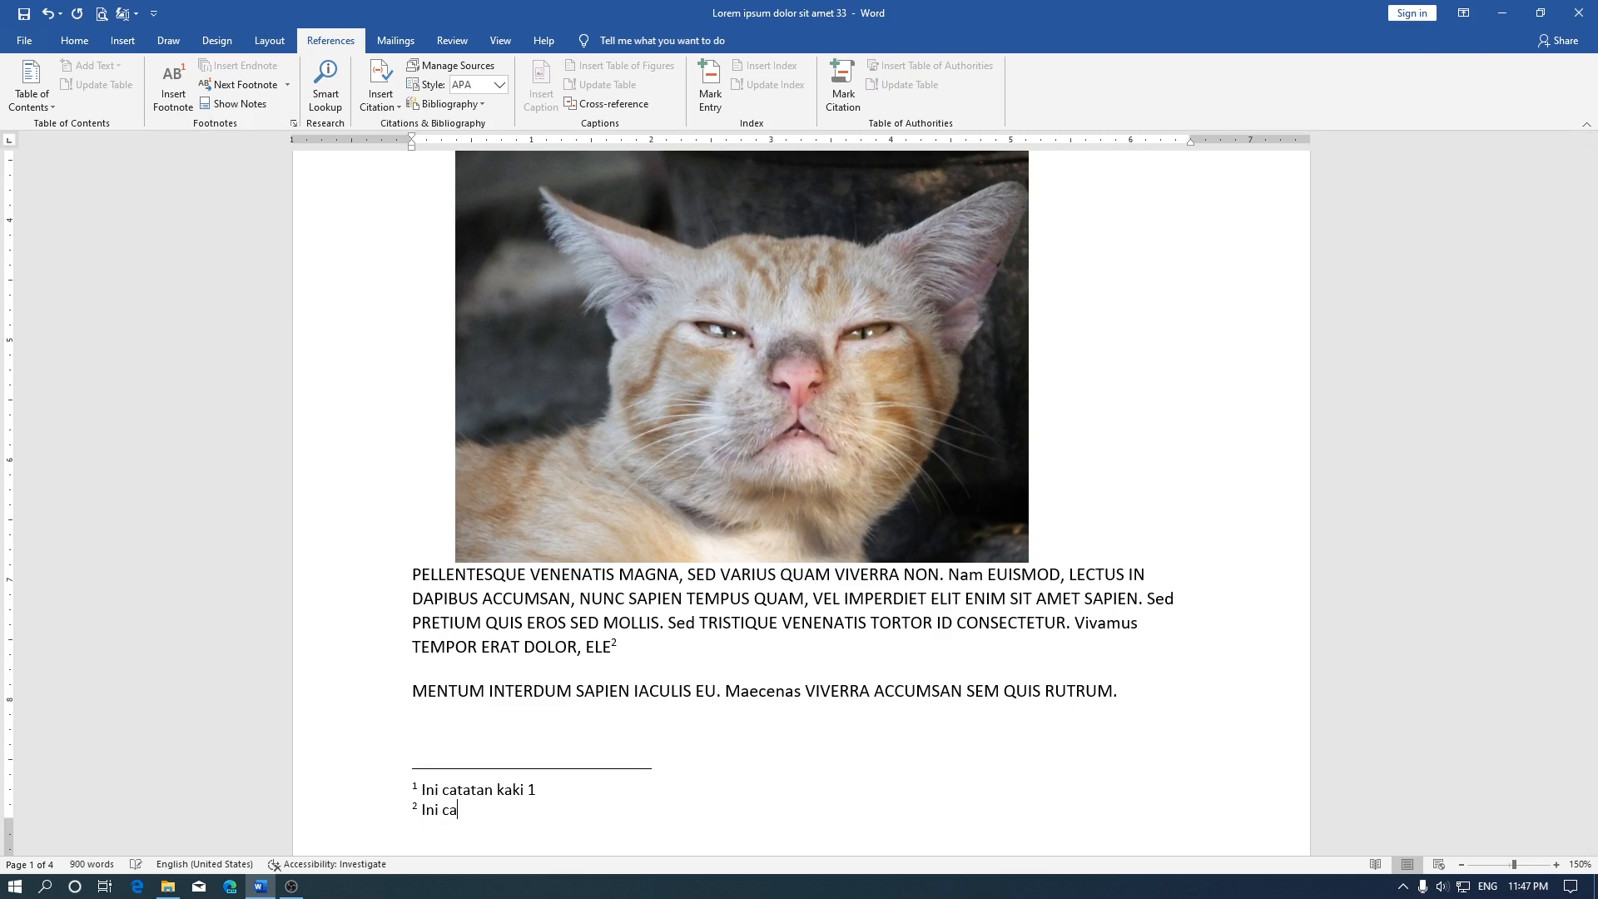
pyautogui.write('tatan kaki 2')
pyautogui.scroll(-1, 366, 740)
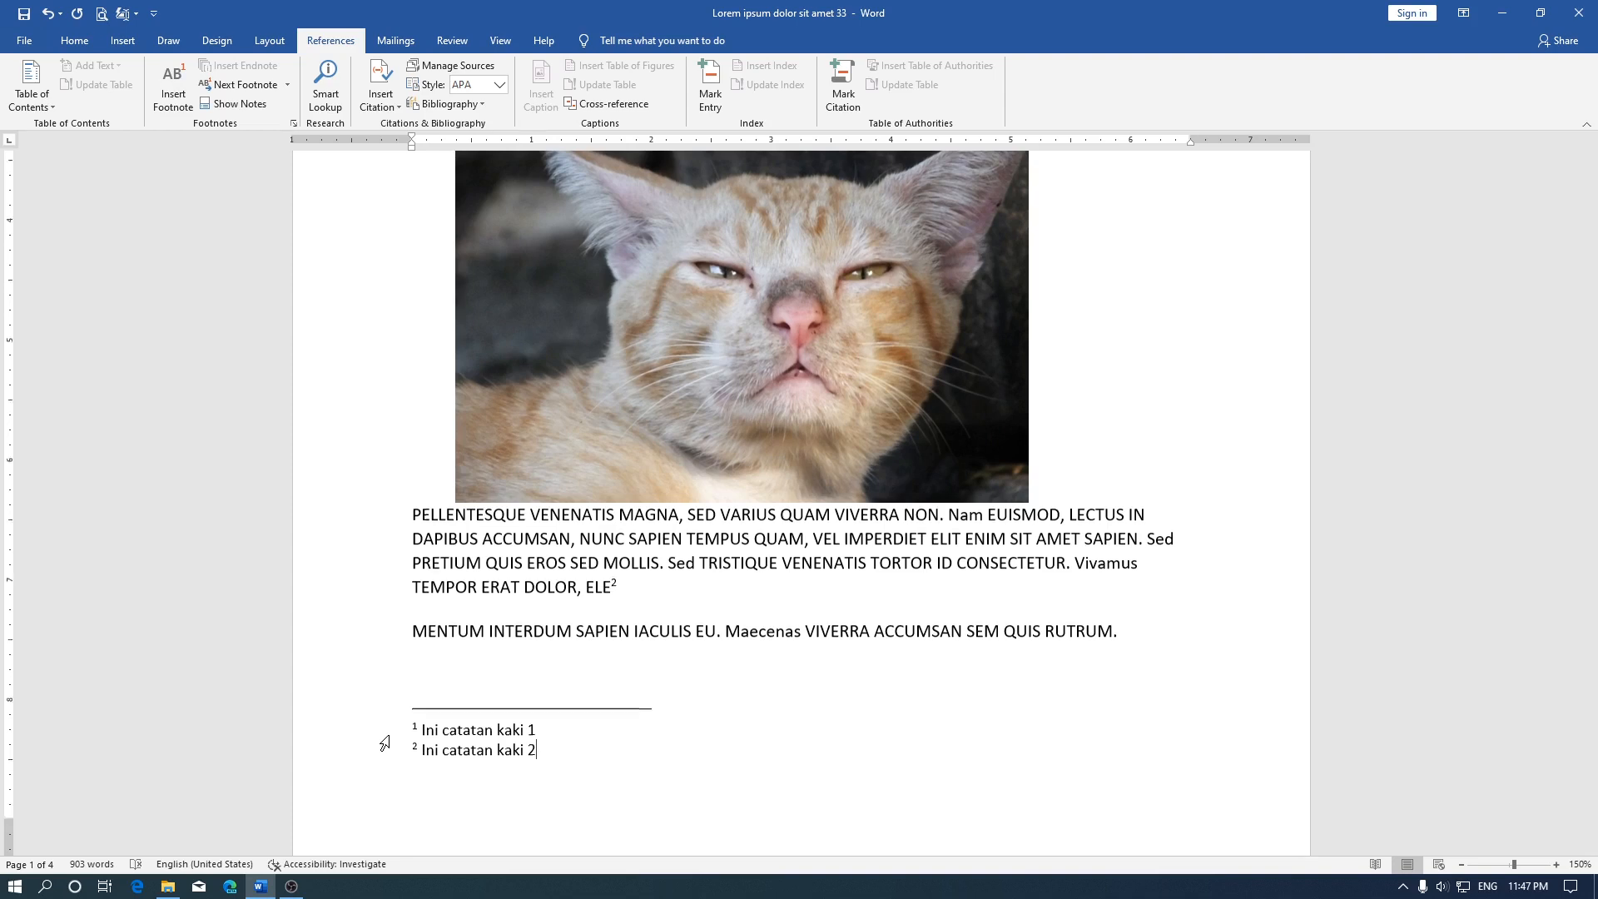
# Insert a footnote after "AUGUE" above the picture reading "Ini catatan kaki 2" and change the last footnote's text to "Ini catatan kaki 3".
pyautogui.scroll(3, 604, 689)
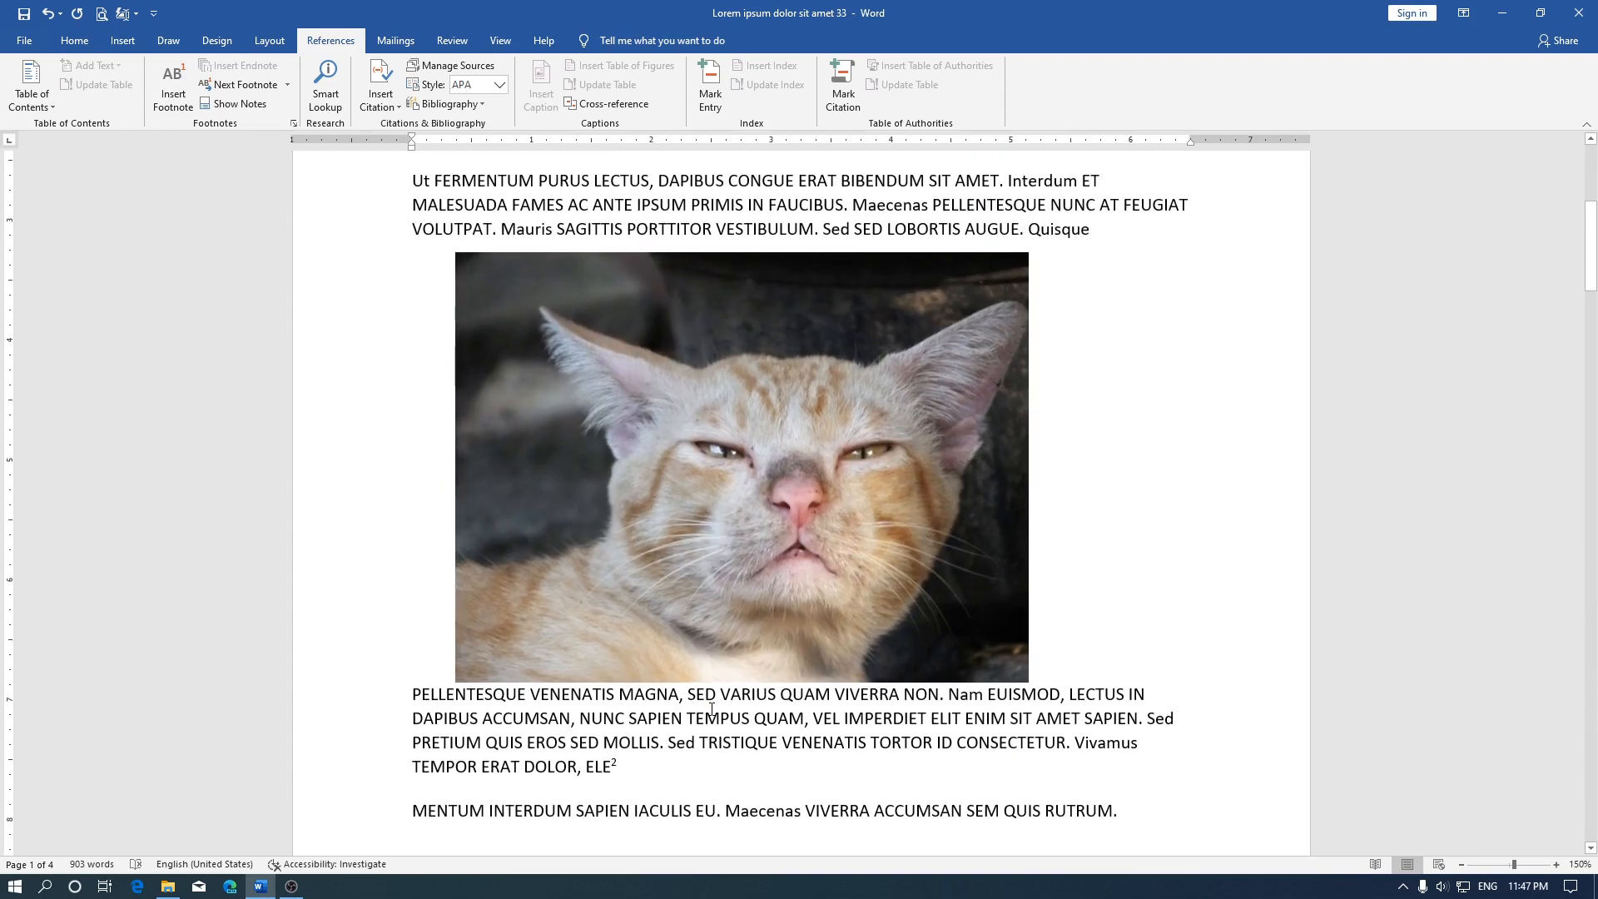
pyautogui.scroll(1, 692, 676)
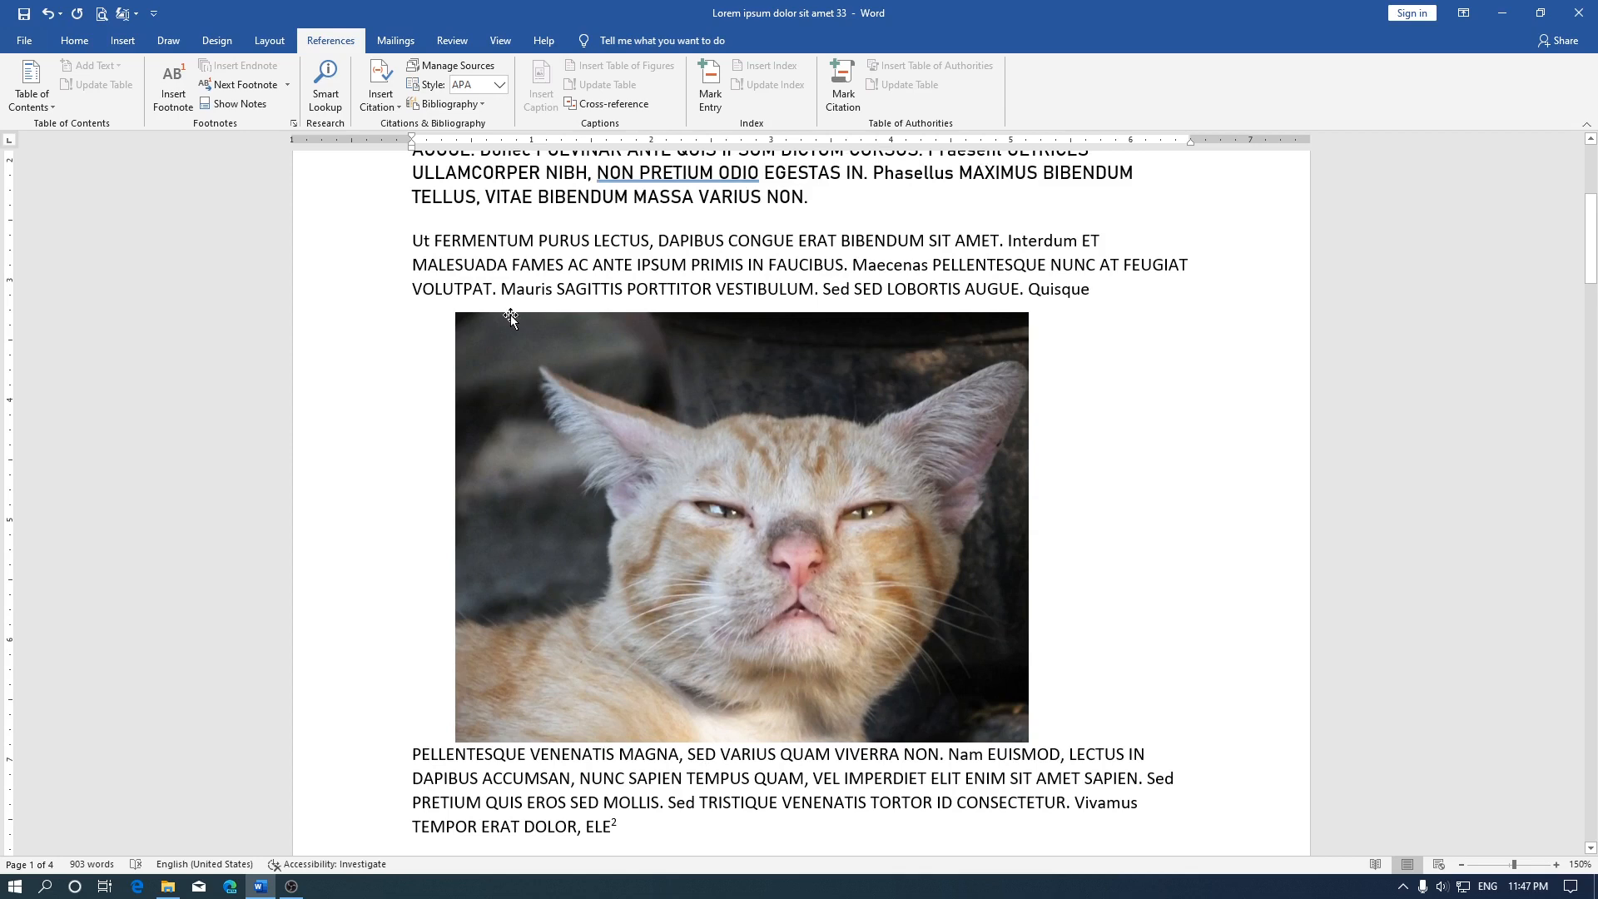
pyautogui.scroll(-2, 511, 315)
pyautogui.scroll(1, 629, 469)
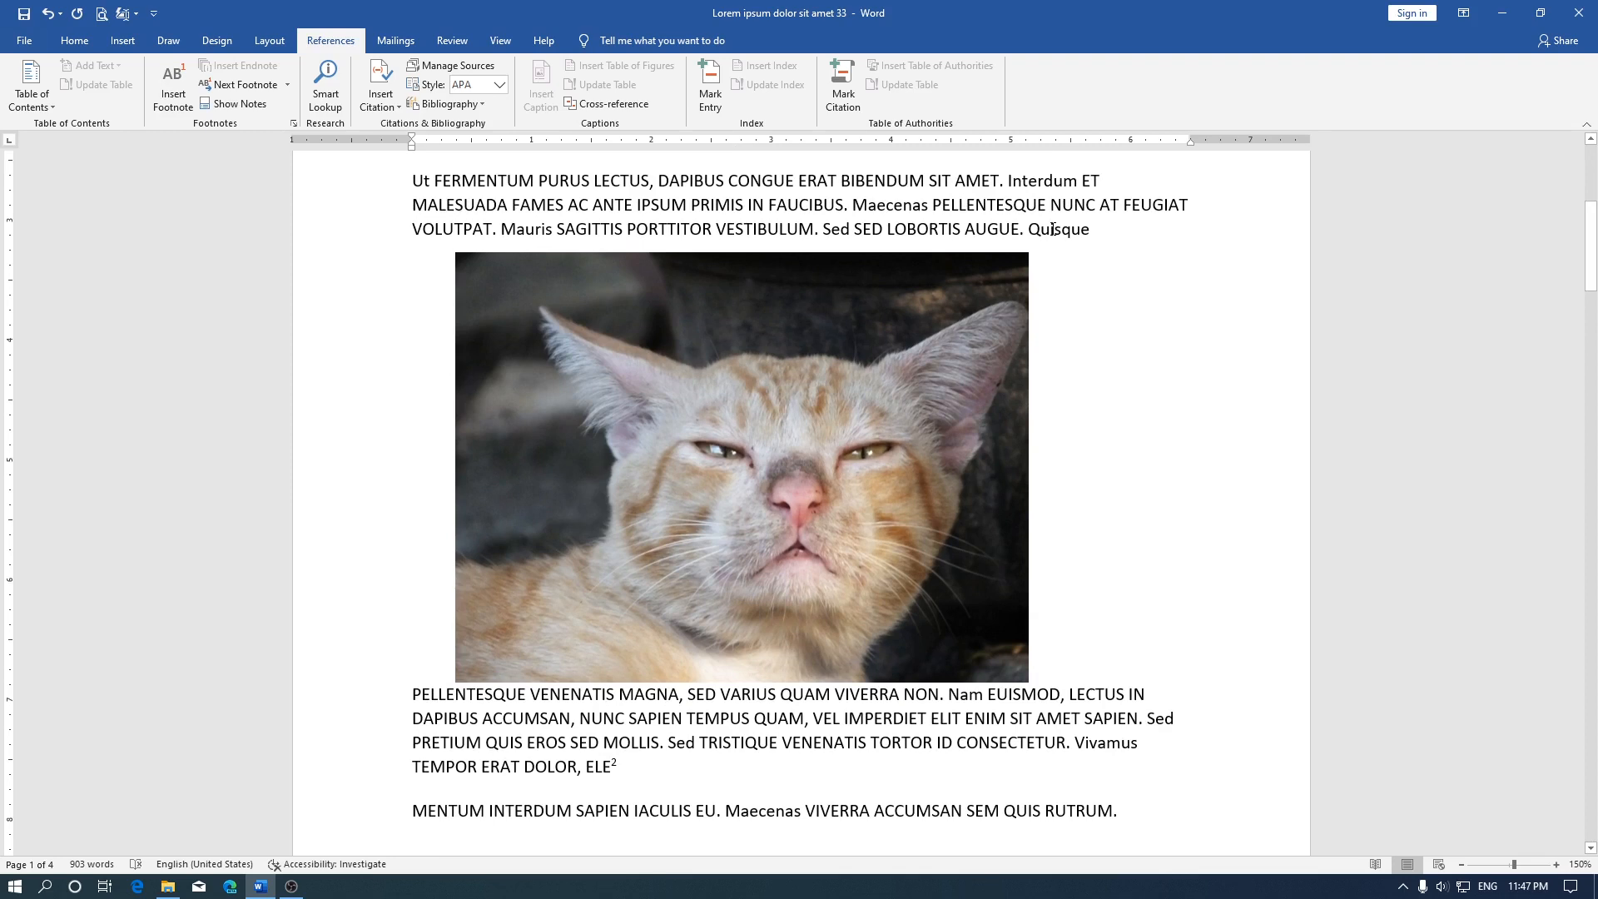
pyautogui.click(1019, 229)
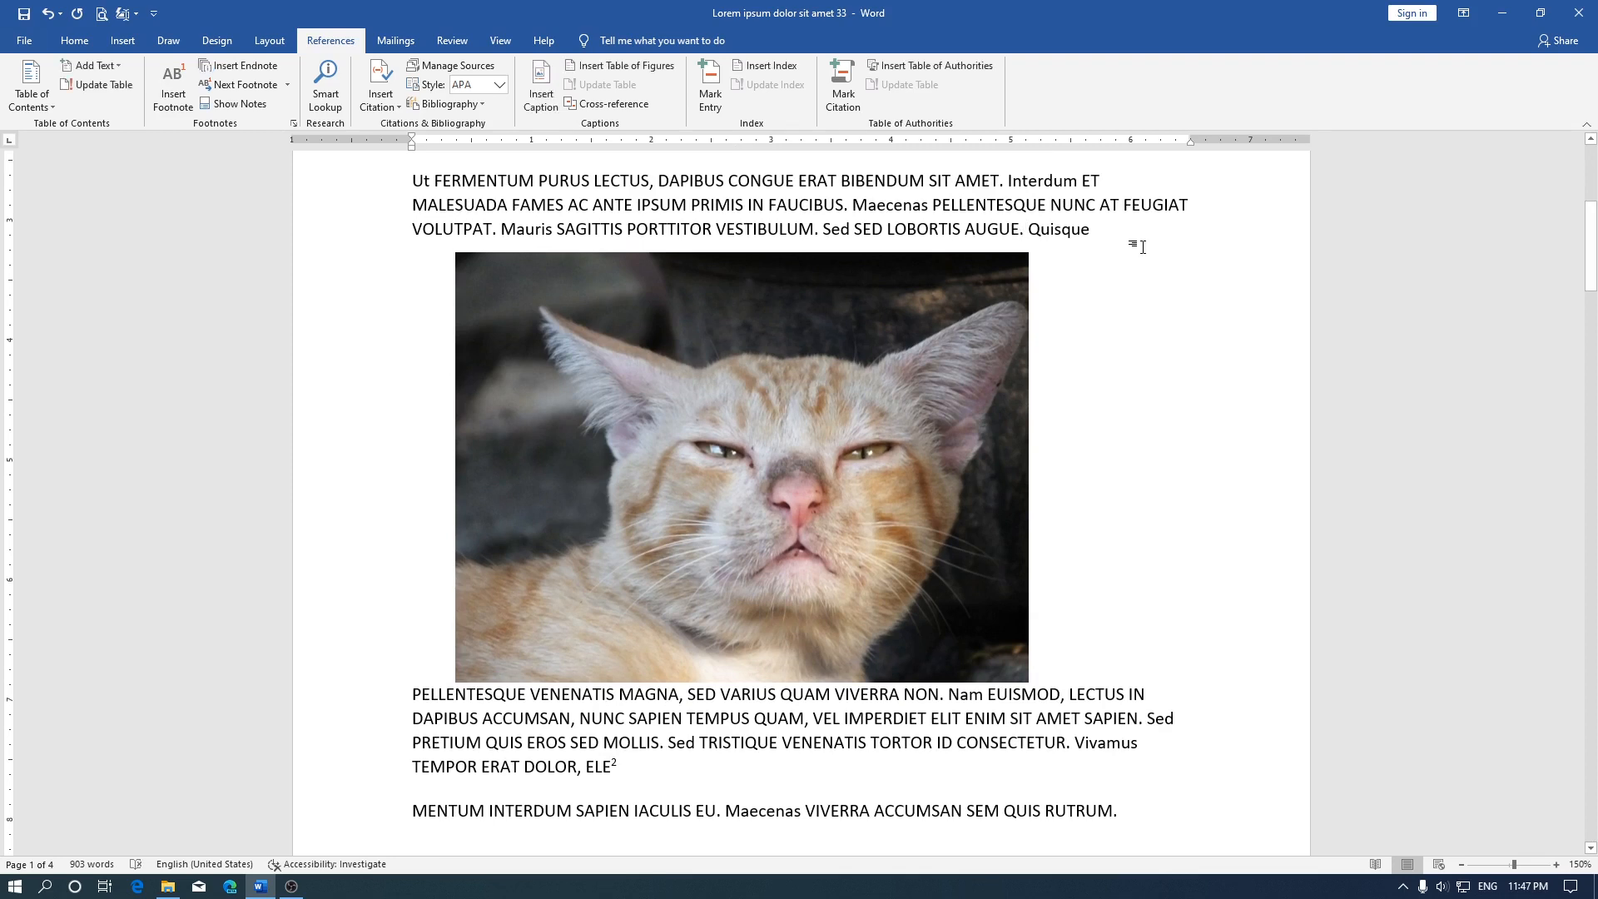
pyautogui.click(166, 101)
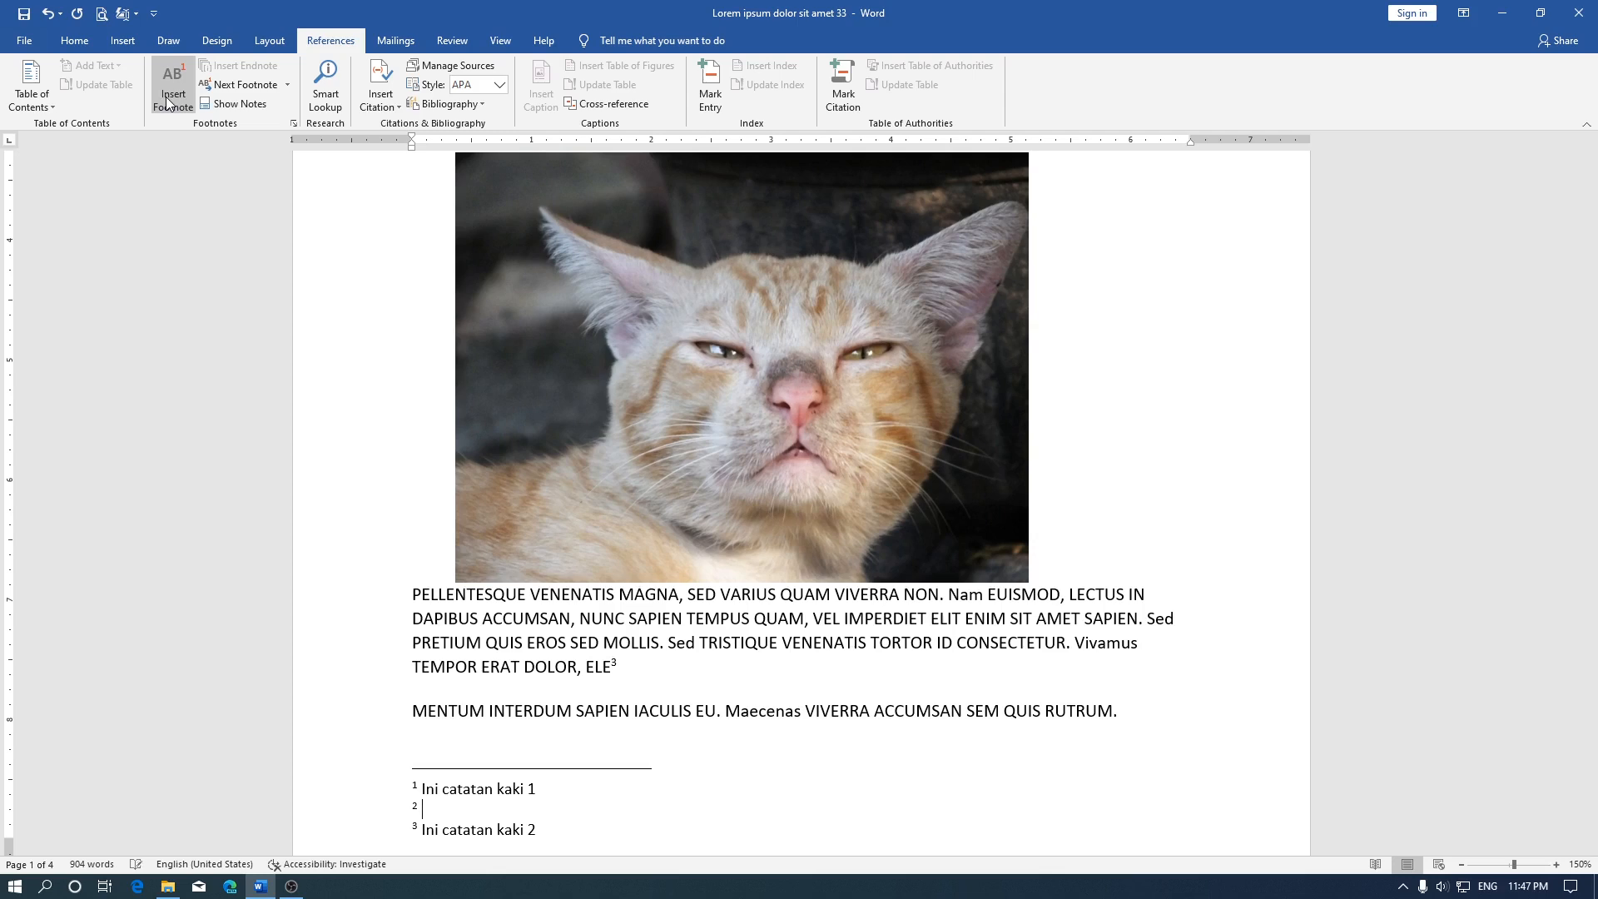
pyautogui.write('Ini catatan kaki 2')
pyautogui.press('BackSpace')
pyautogui.write('3')
# Go from the first footnote reference after "Proin AC" forward to the second and third references with Next Footnote.
pyautogui.scroll(5, 221, 260)
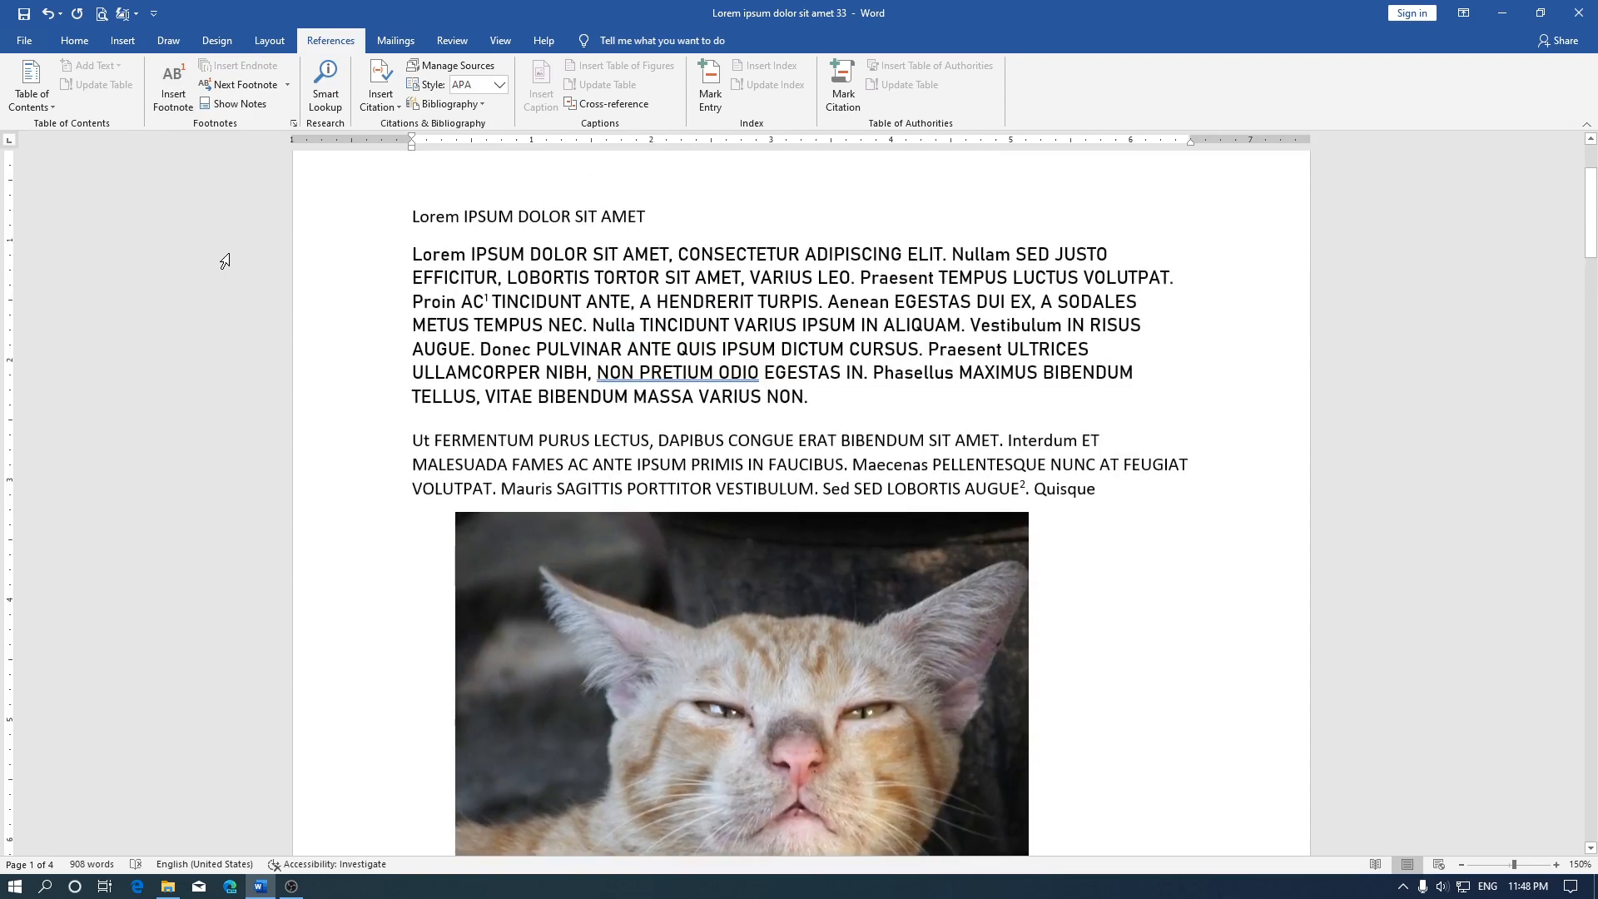
pyautogui.click(490, 301)
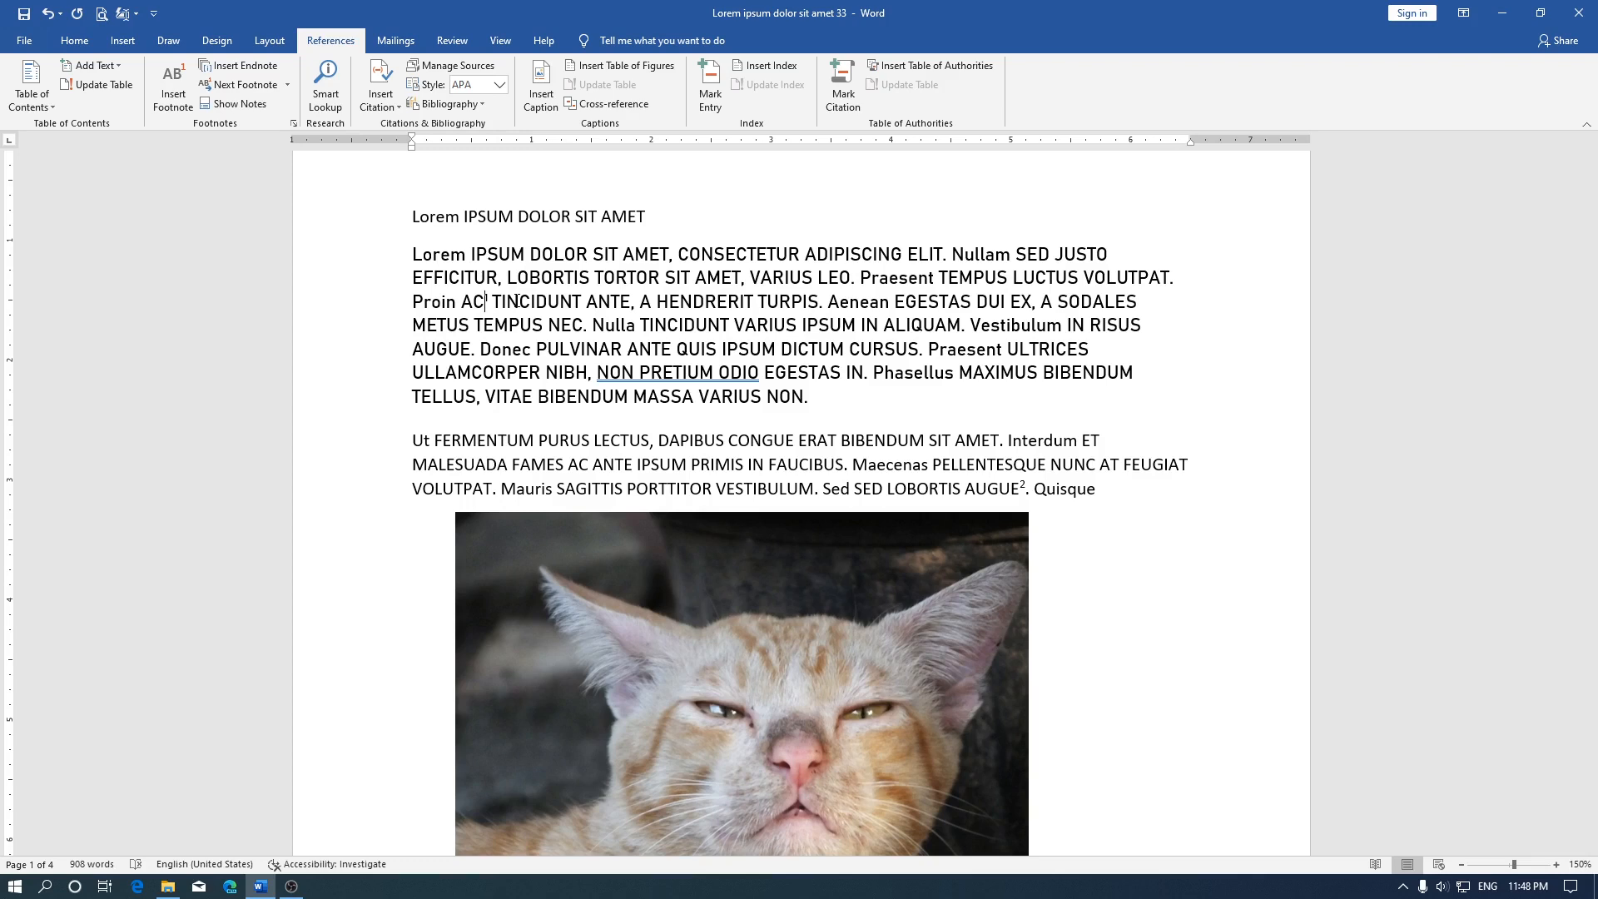
pyautogui.scroll(1, 516, 302)
pyautogui.moveTo(490, 363)
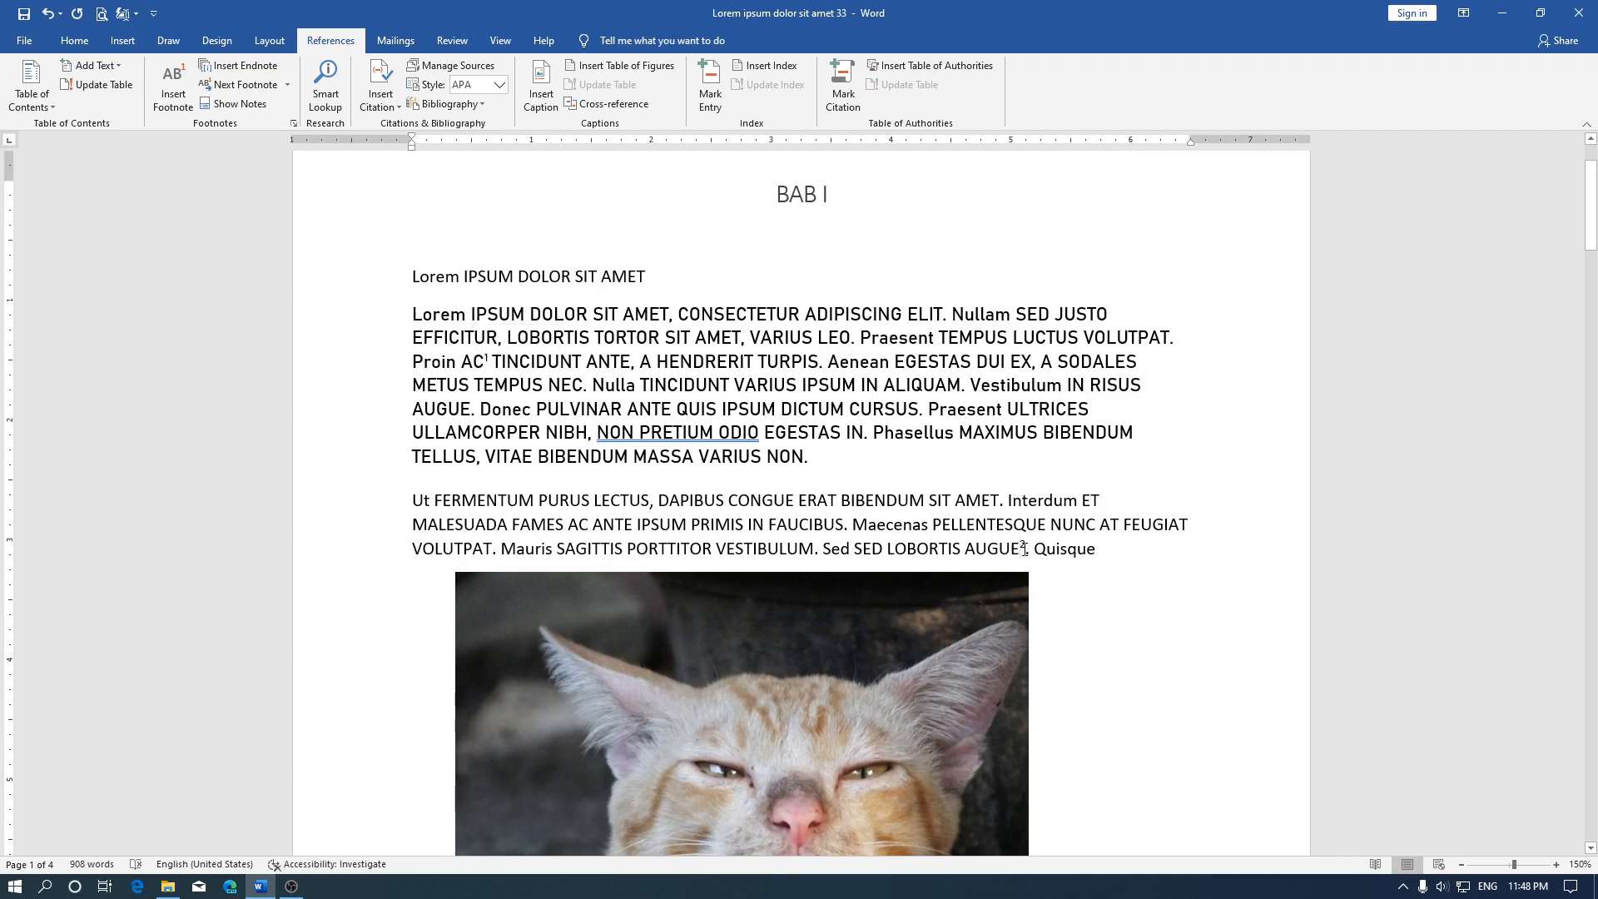
pyautogui.scroll(-7, 1024, 549)
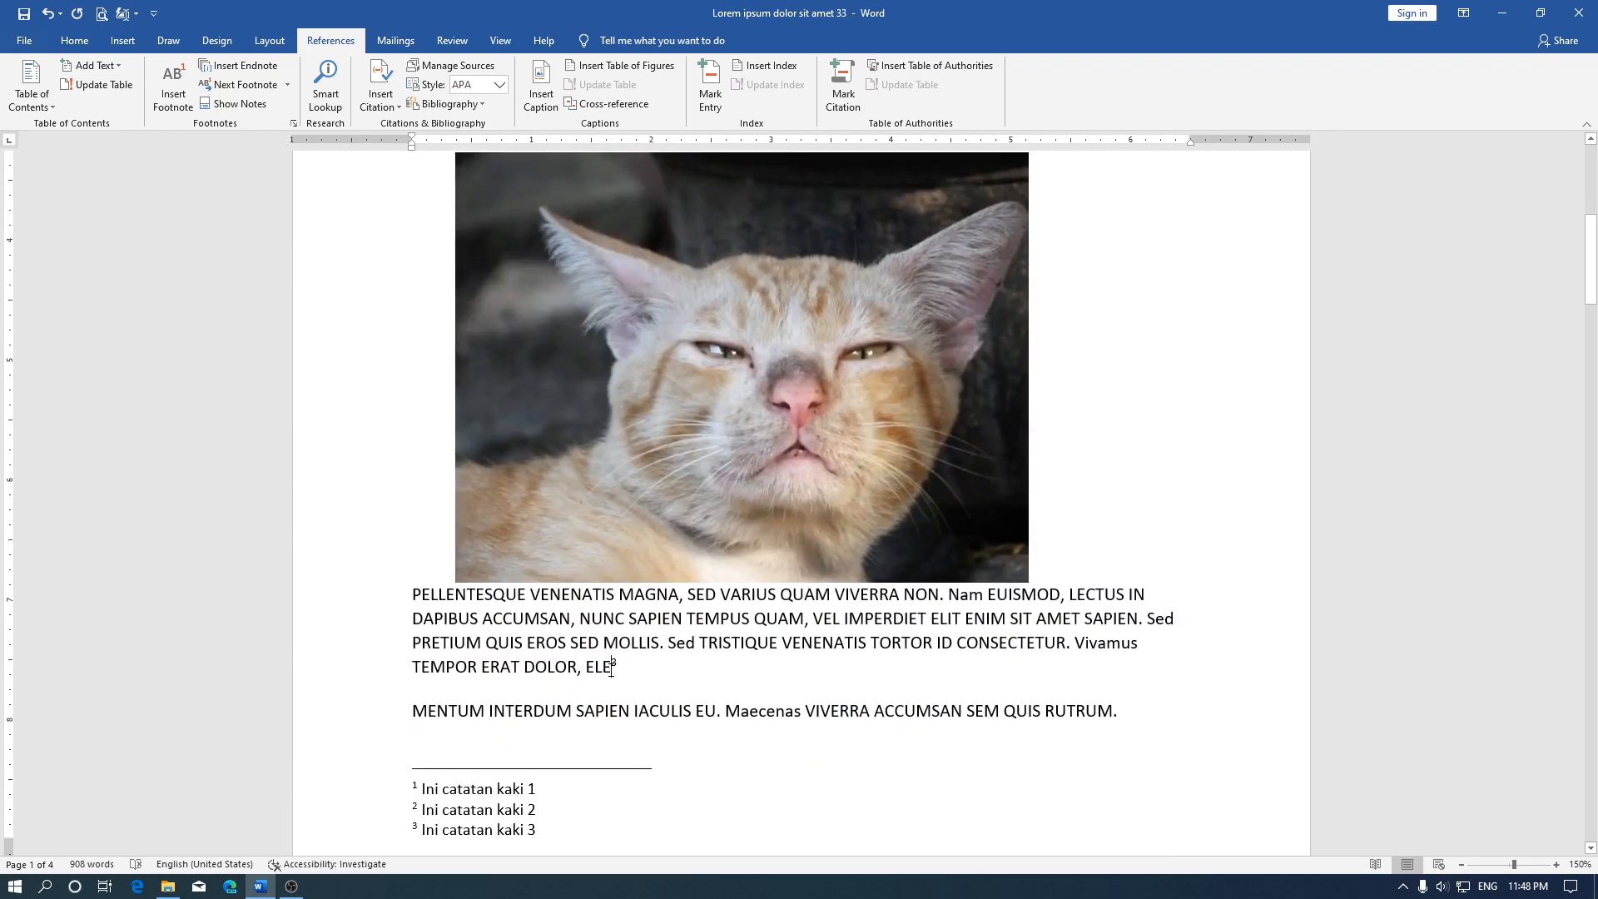
pyautogui.scroll(7, 611, 670)
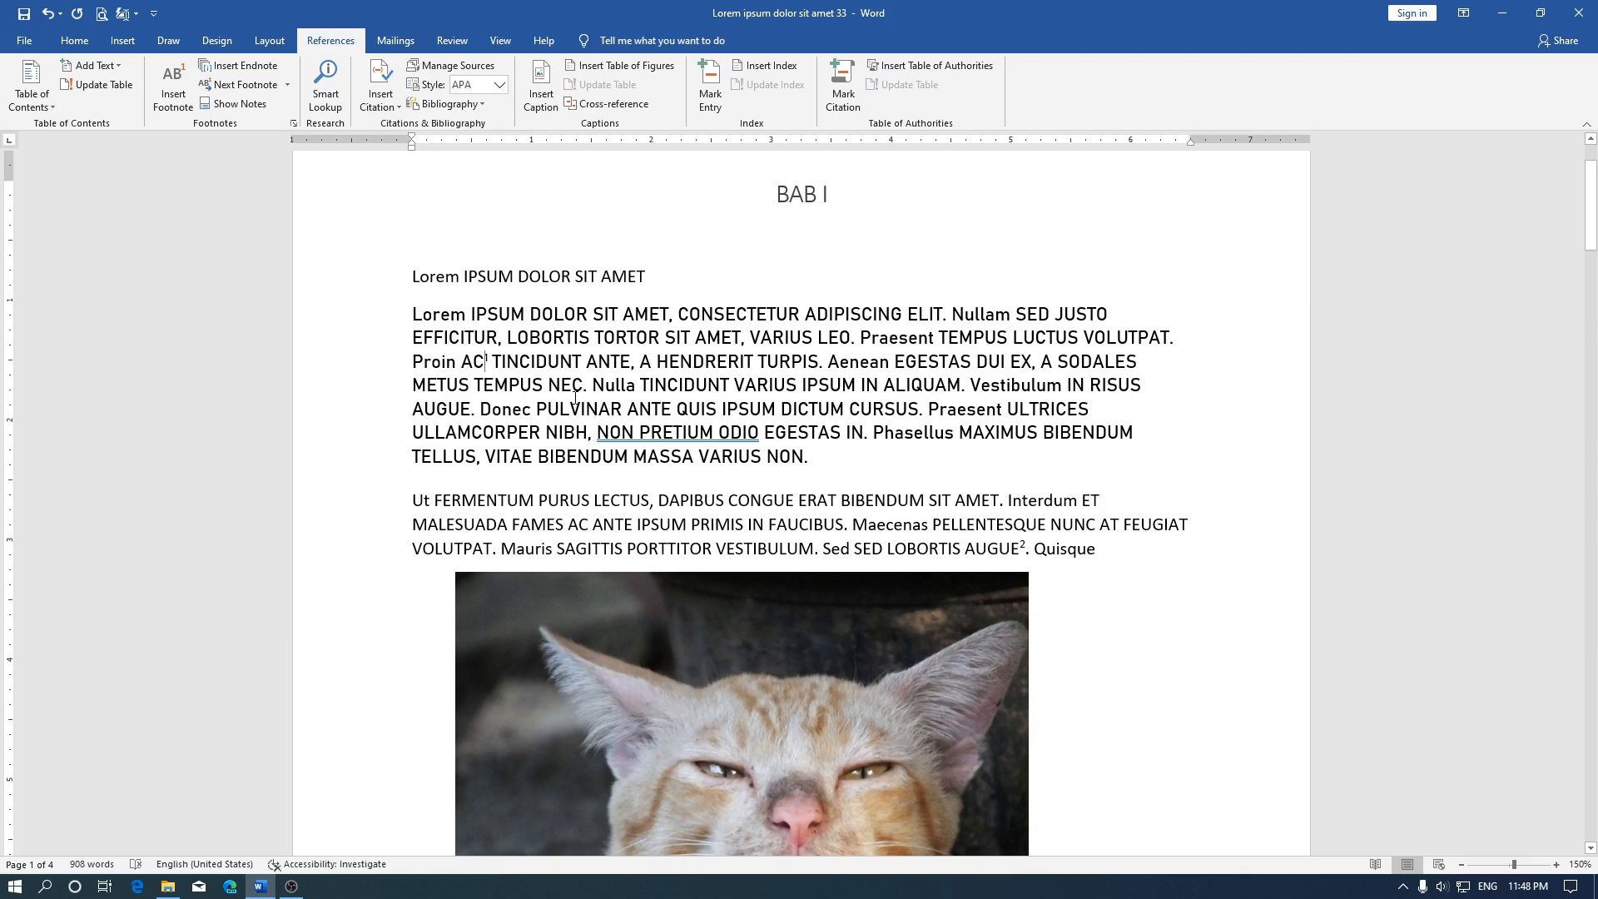
pyautogui.click(211, 89)
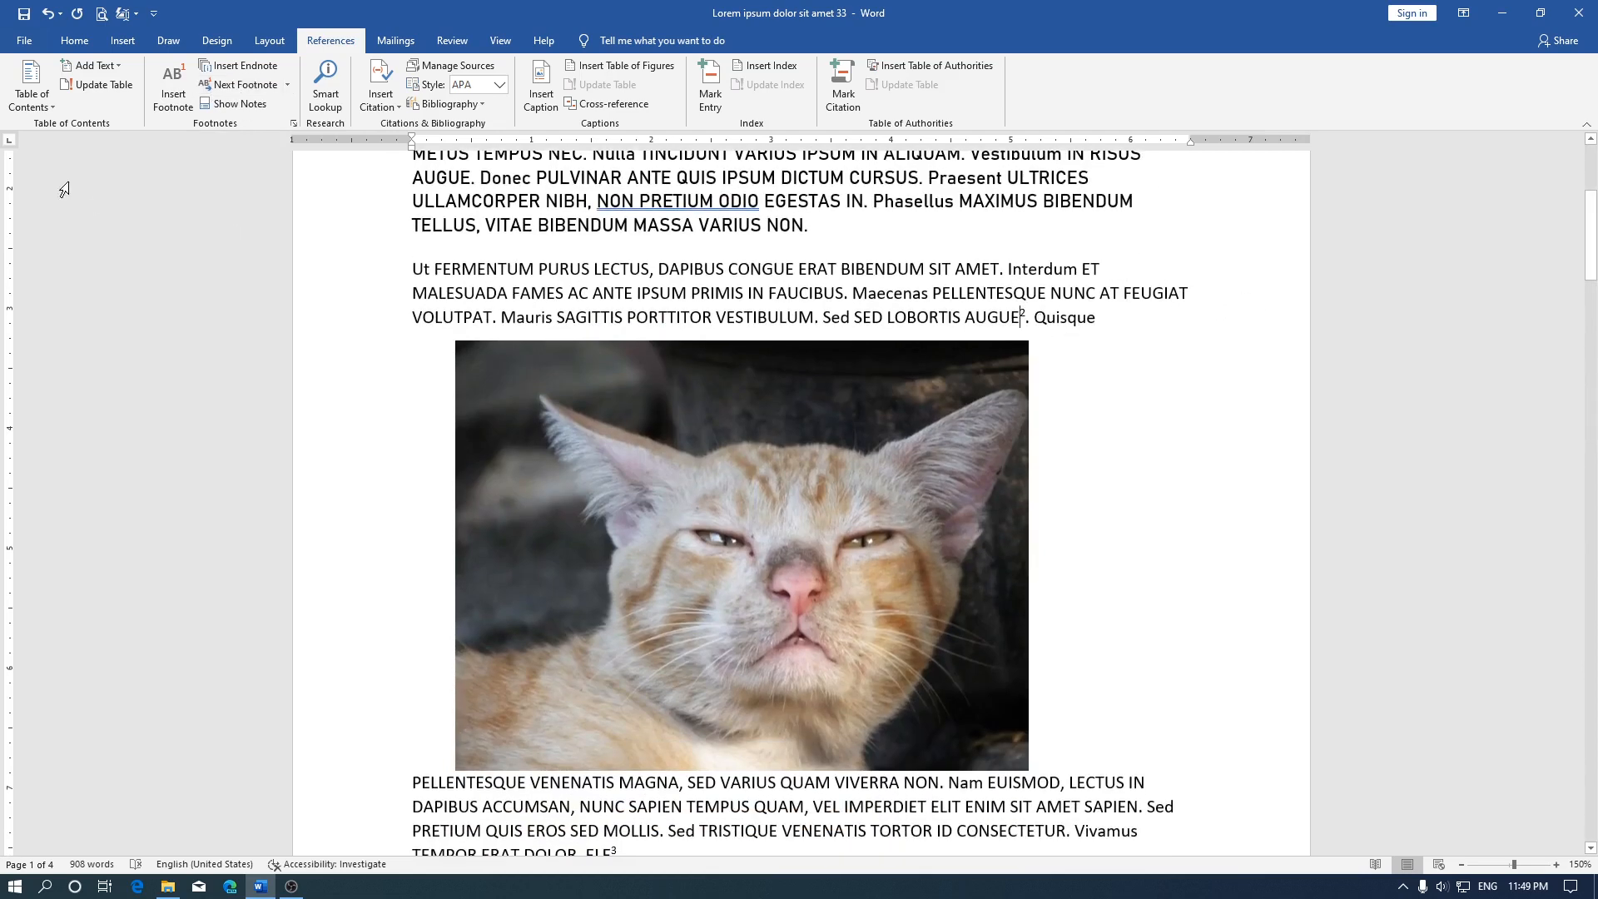
pyautogui.click(252, 89)
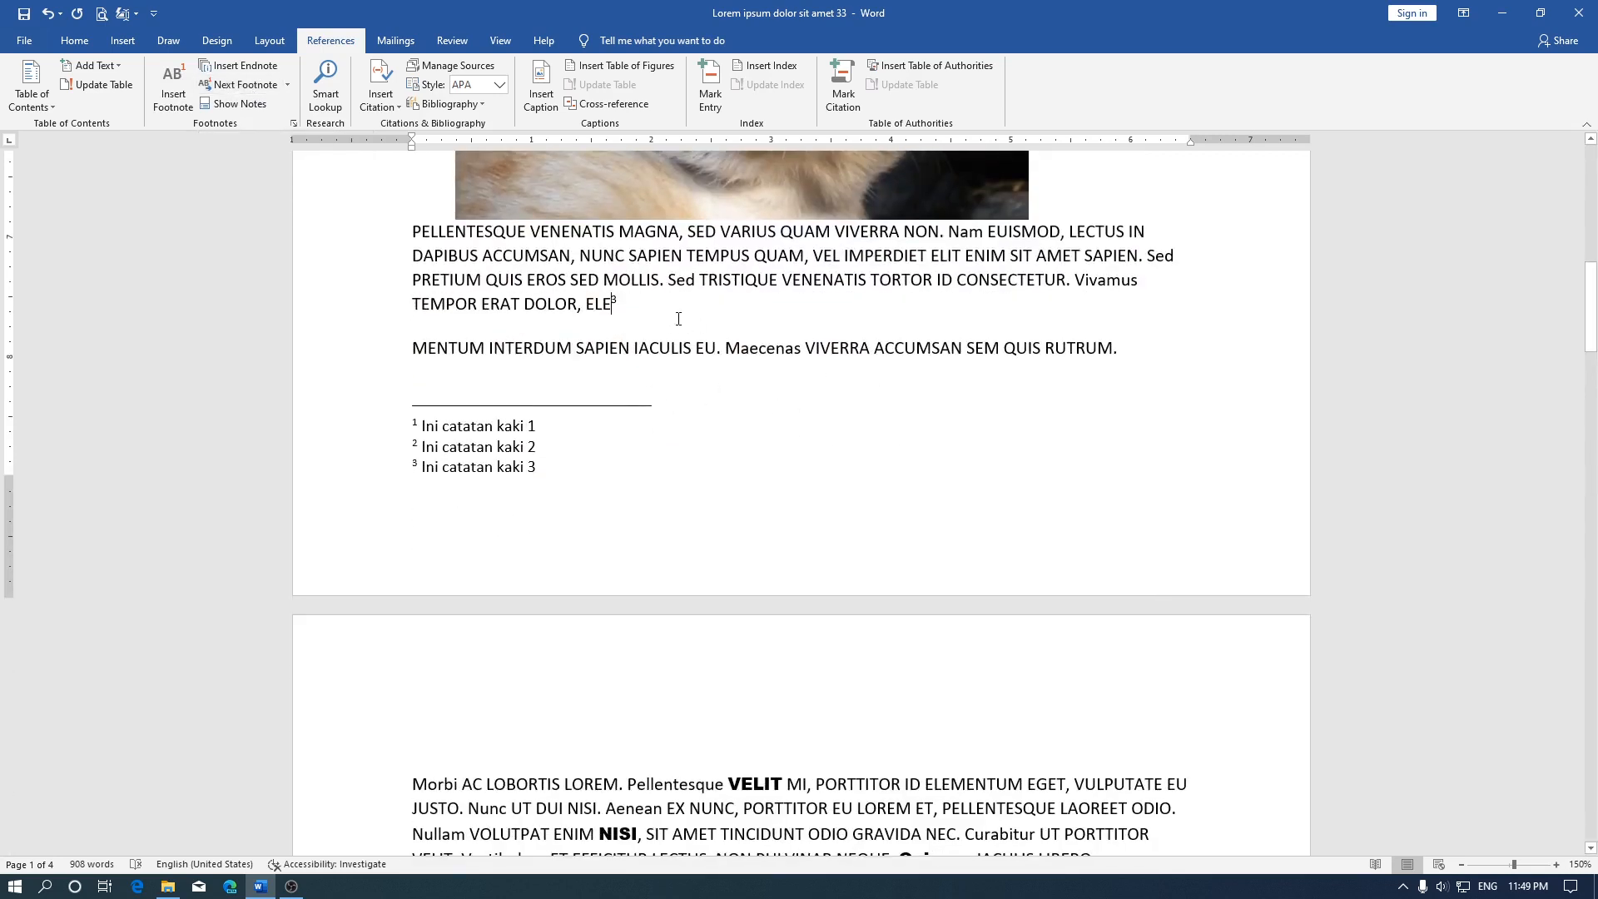
pyautogui.moveTo(609, 300)
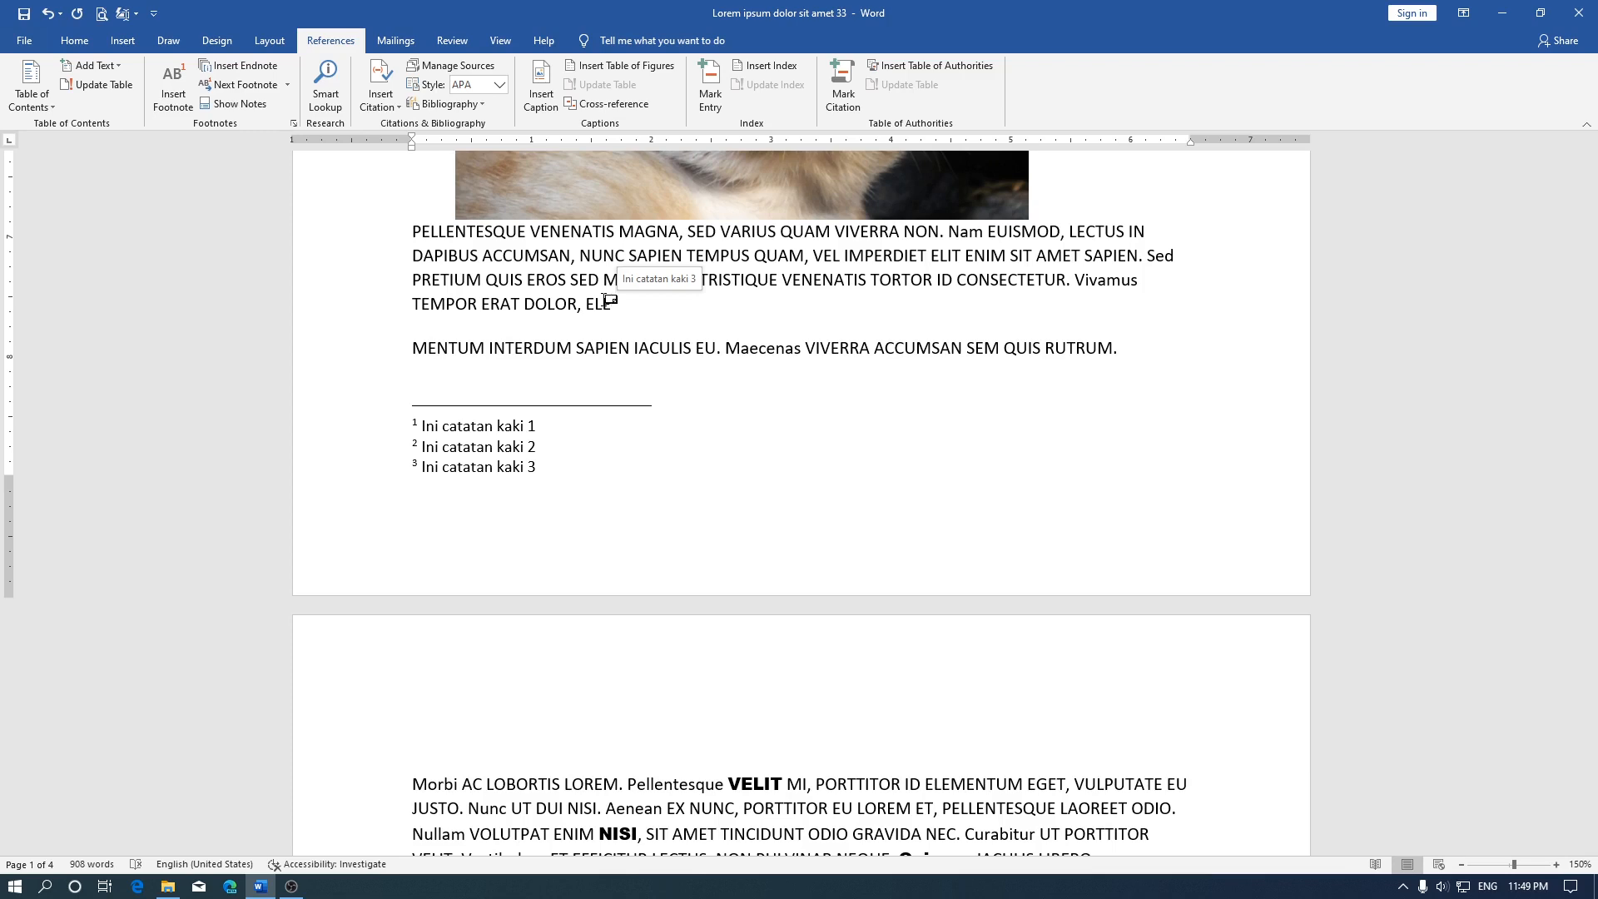
# Go back from the third footnote reference to the second and first references with Previous Footnote.
pyautogui.click(287, 85)
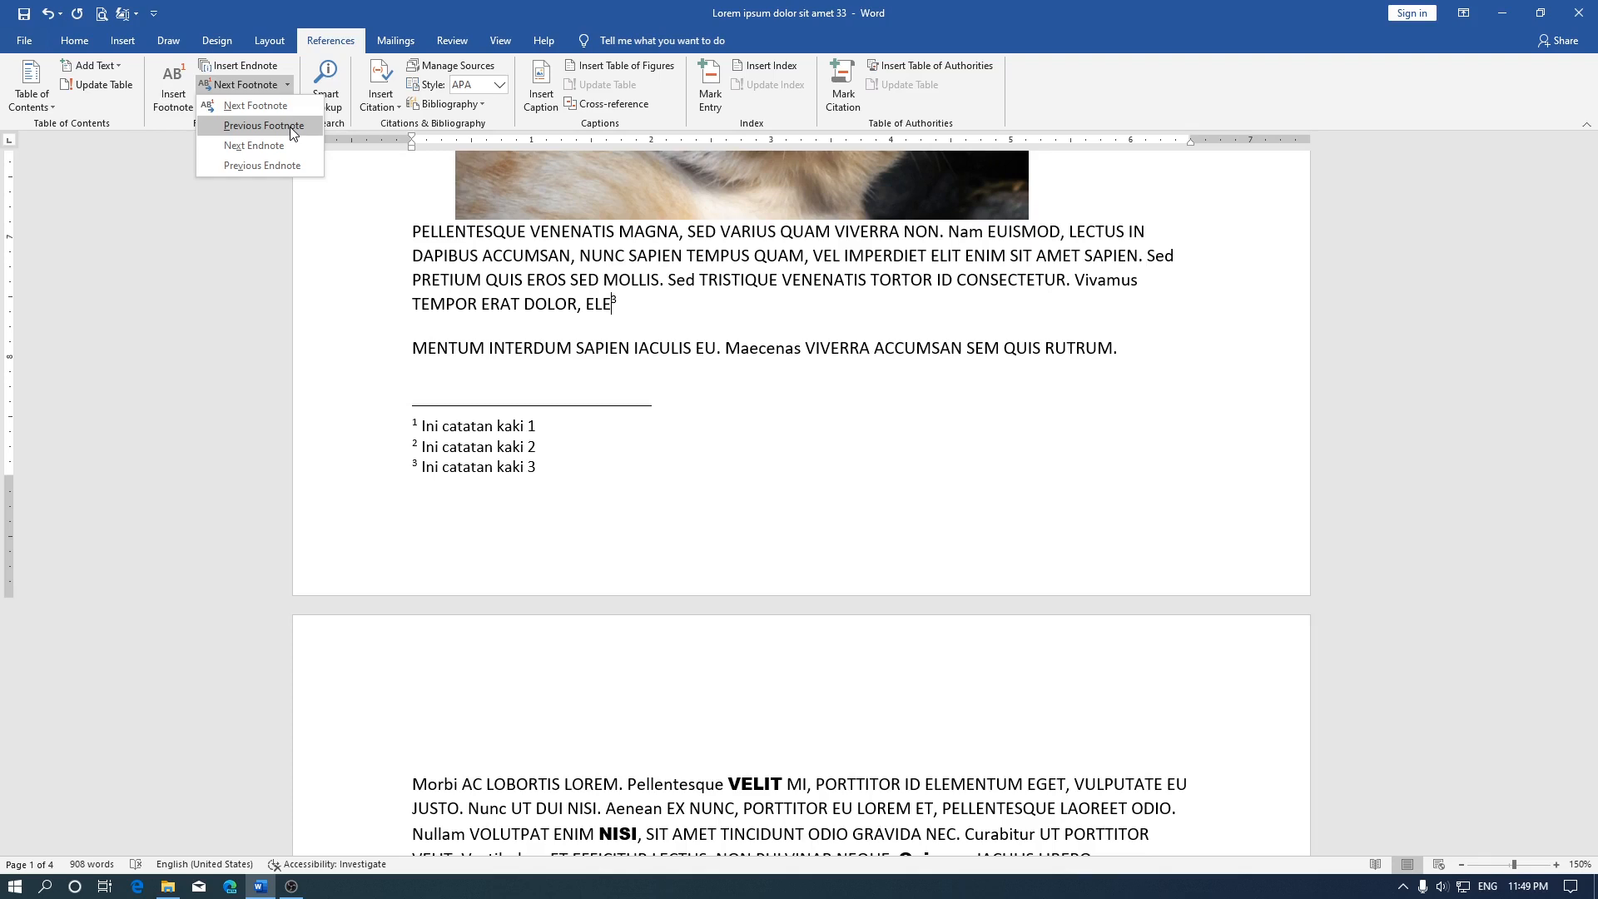
pyautogui.click(290, 126)
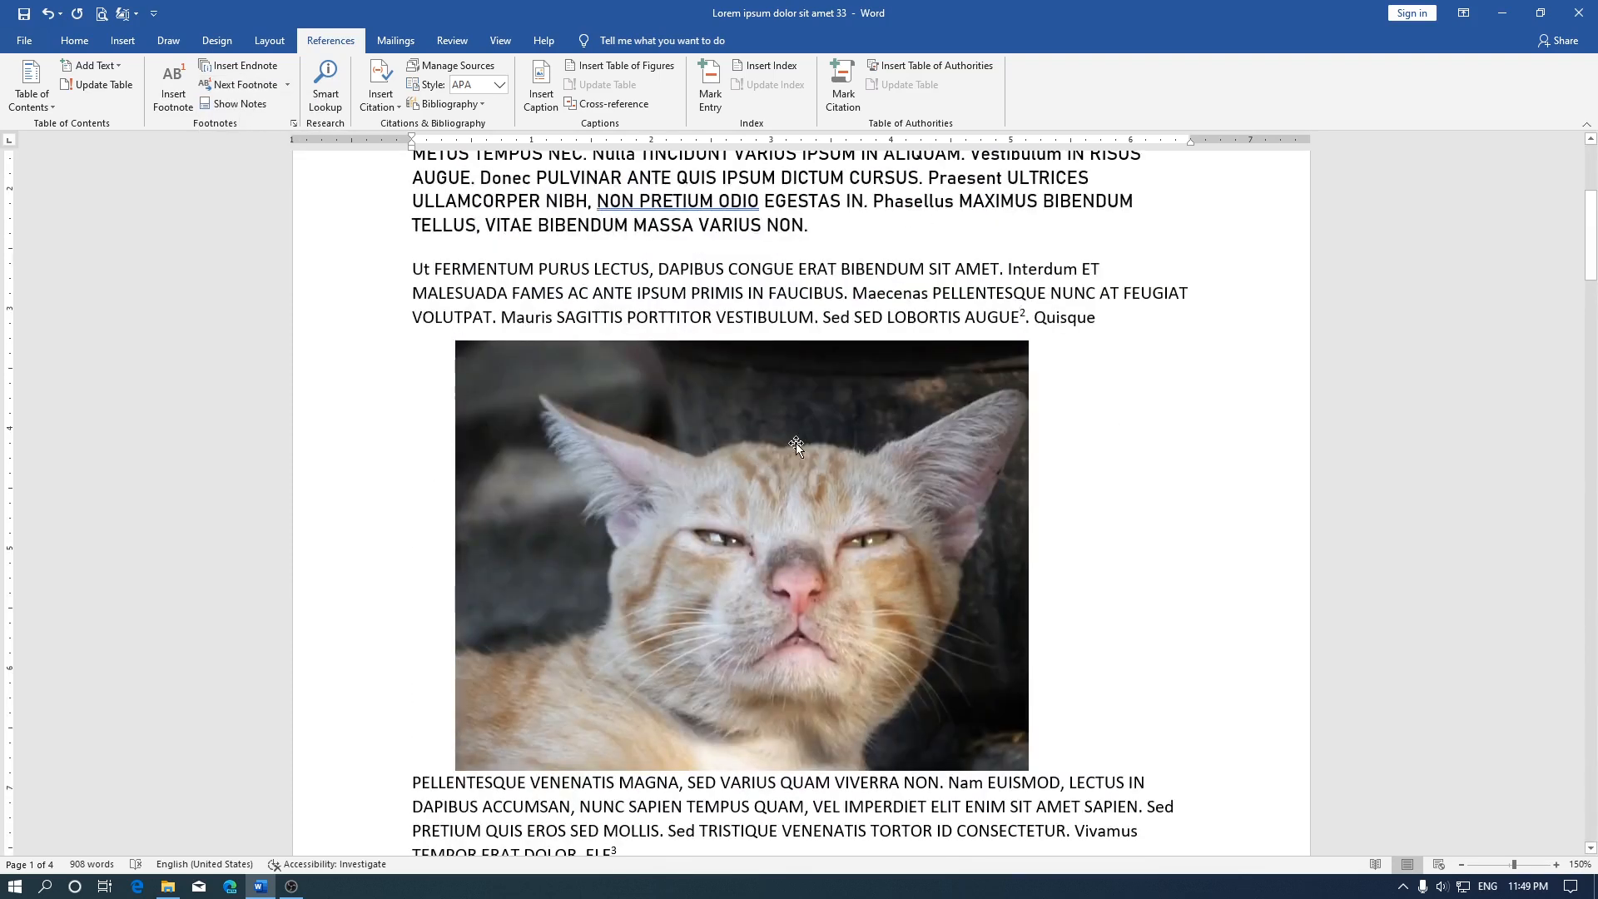
pyautogui.moveTo(1013, 317)
pyautogui.click(288, 86)
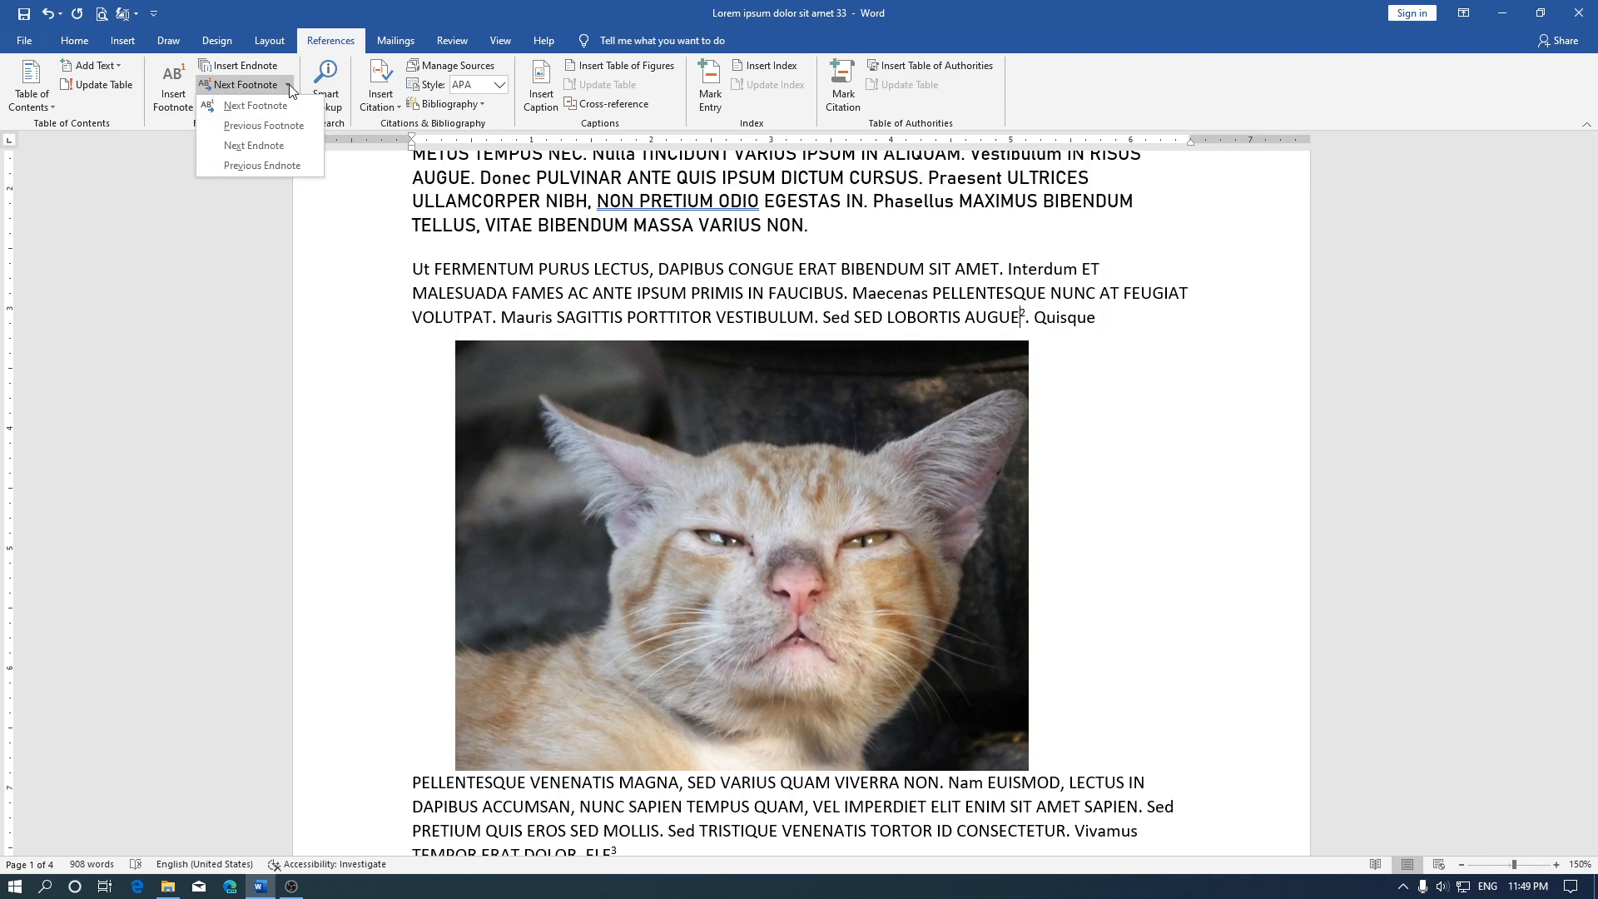
pyautogui.click(263, 126)
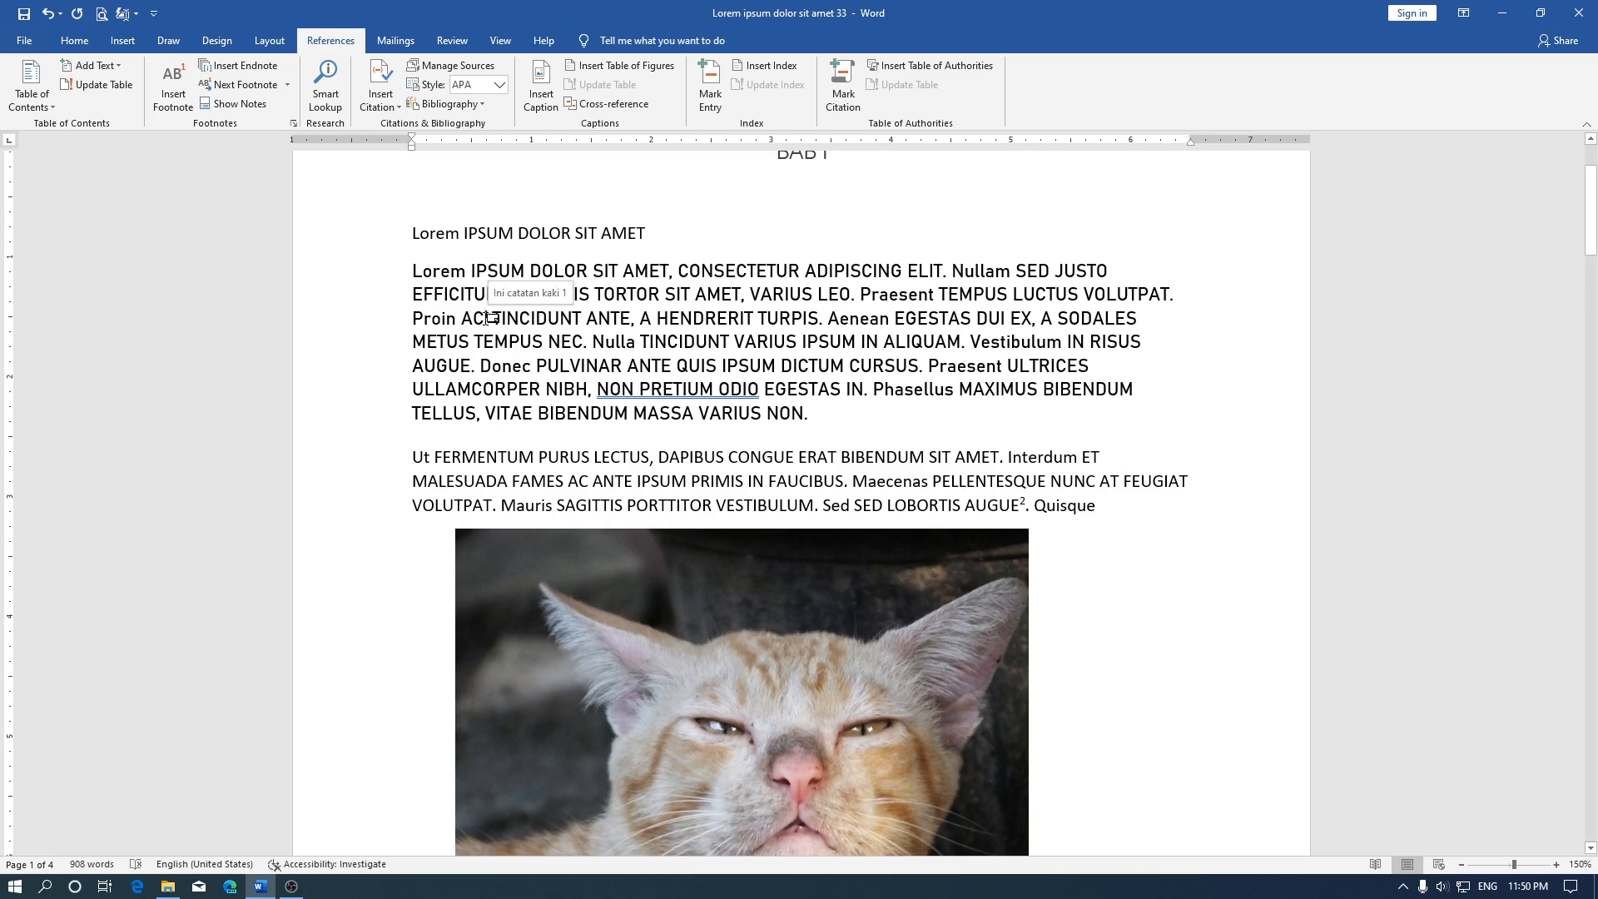
# Jump from the first footnote reference mark to its note text and place the cursor in that note.
pyautogui.moveTo(490, 315)
pyautogui.doubleClick(487, 315)
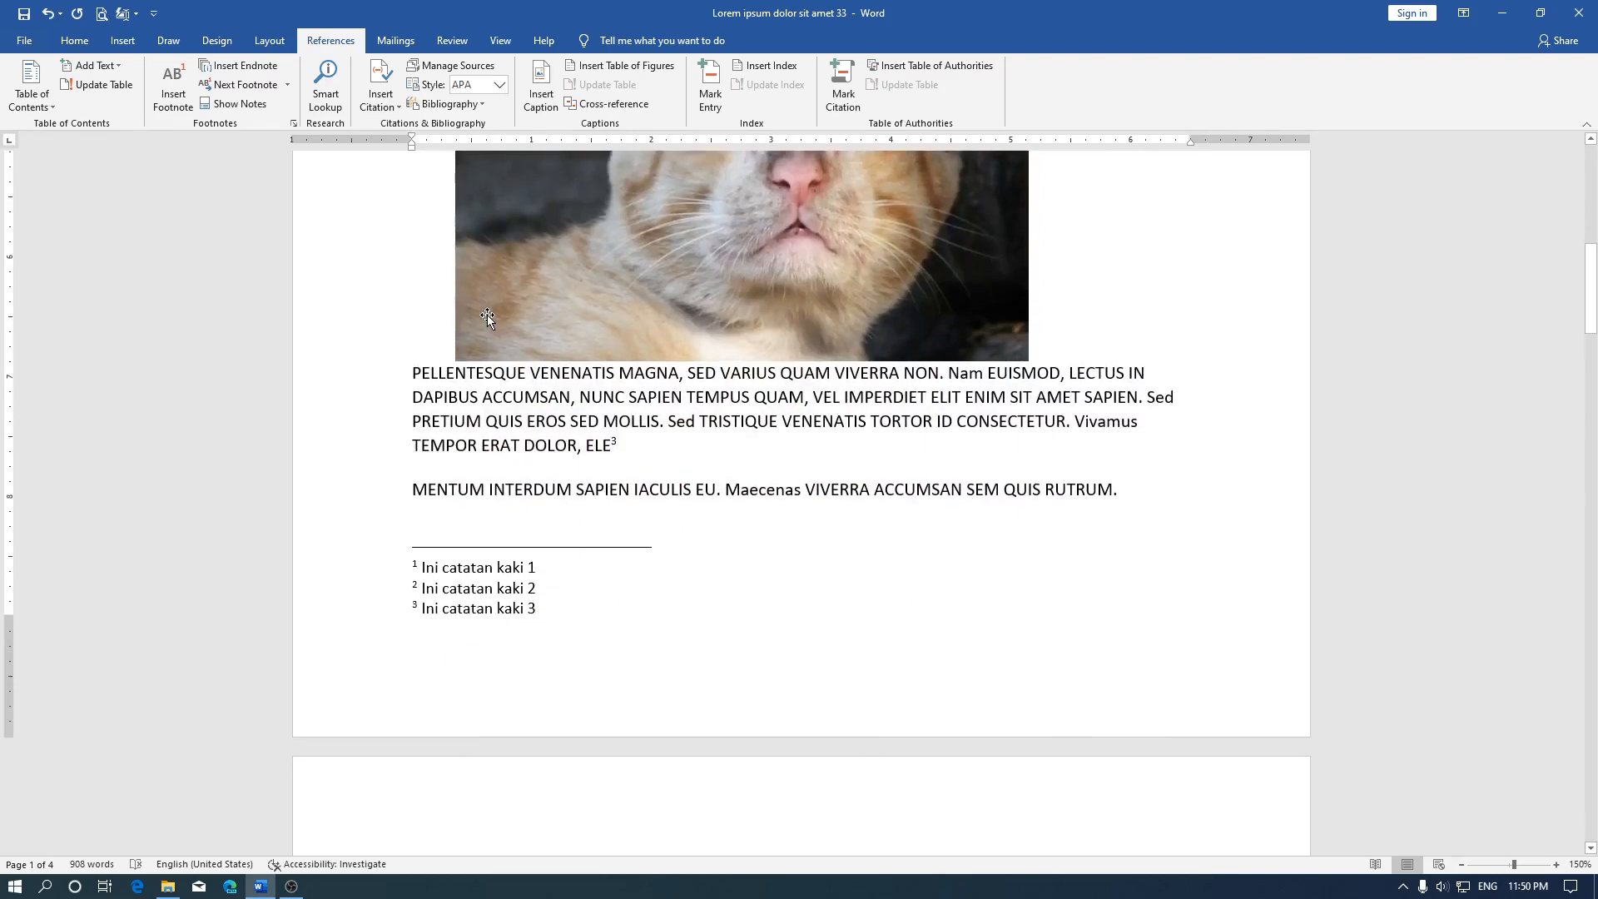
pyautogui.click(471, 506)
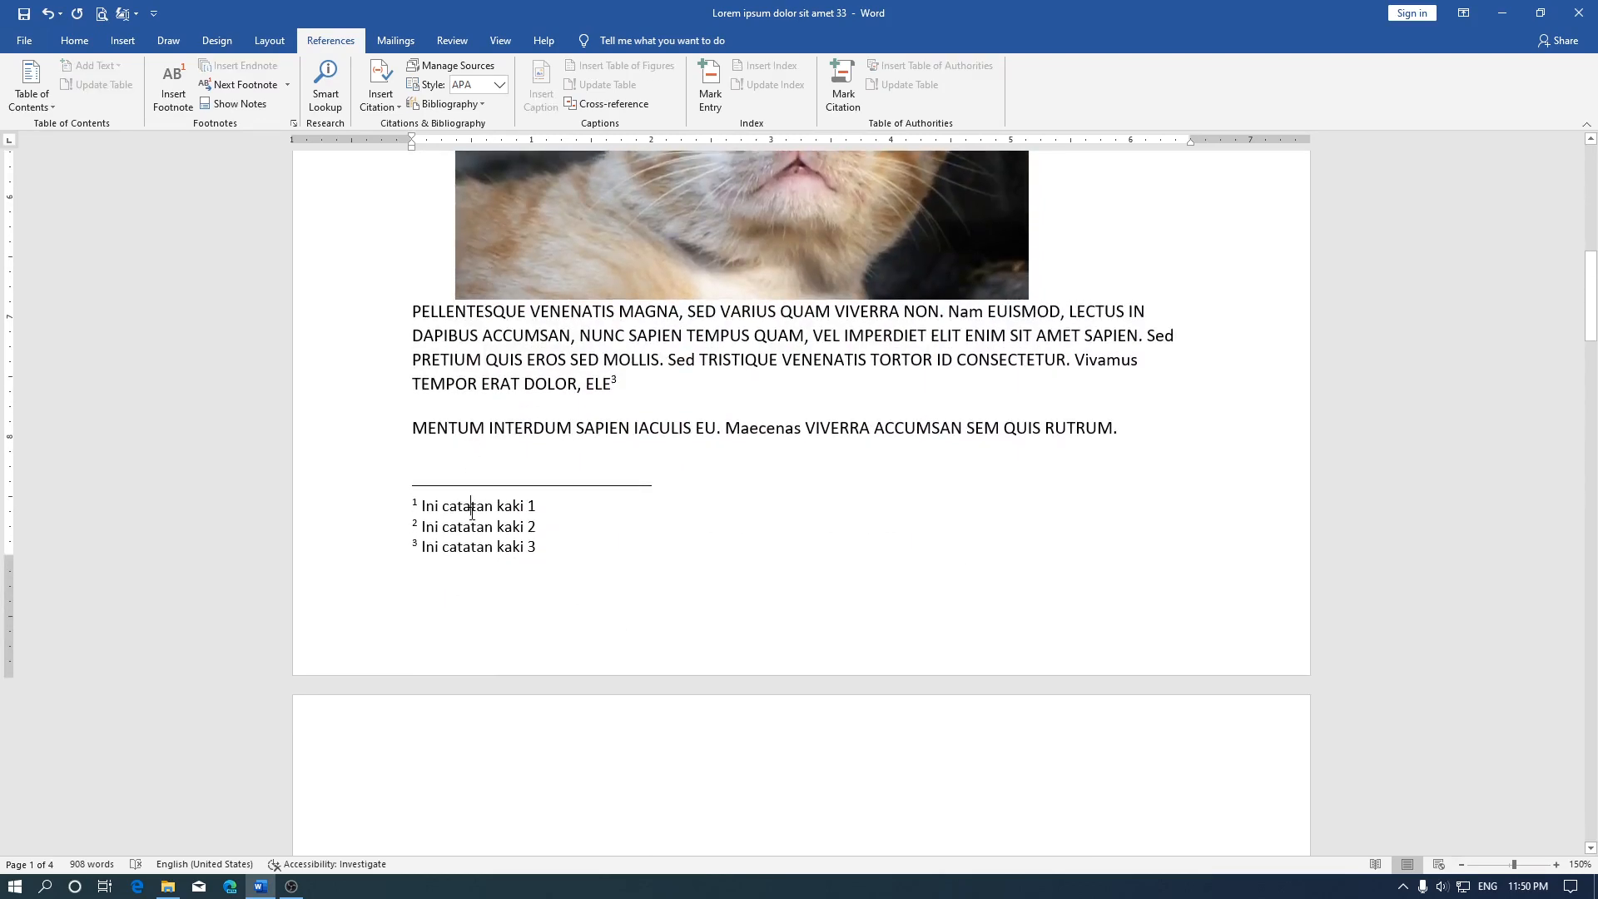
# Use Show Notes from the first footnote reference after "Proin AC" to view the notes at the foot of the page.
pyautogui.scroll(10, 471, 513)
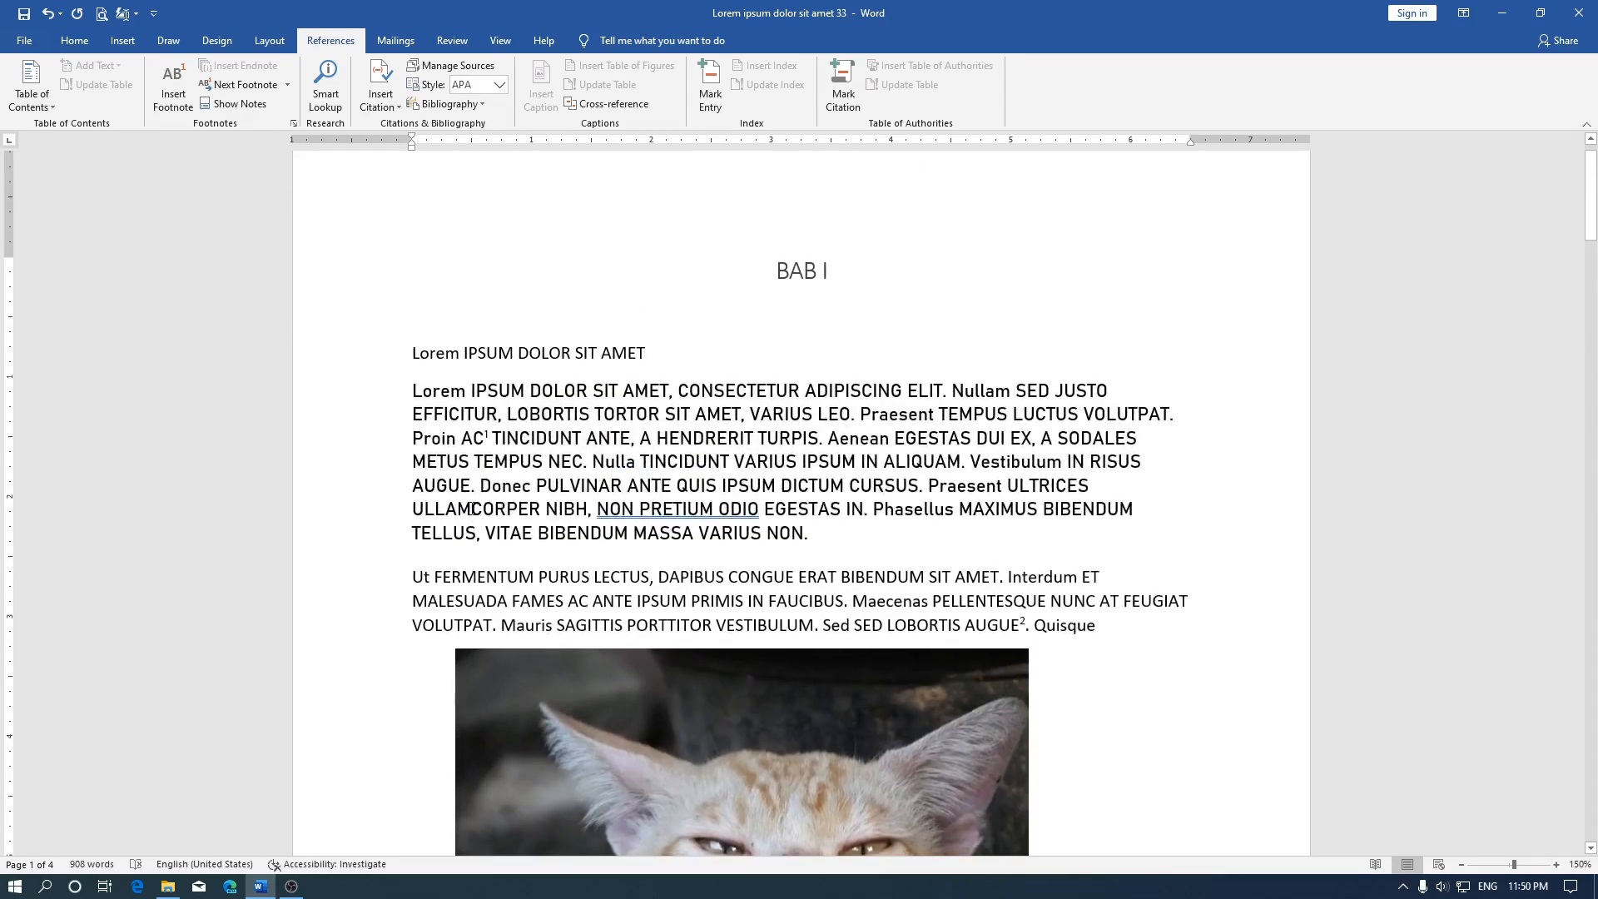
pyautogui.click(487, 432)
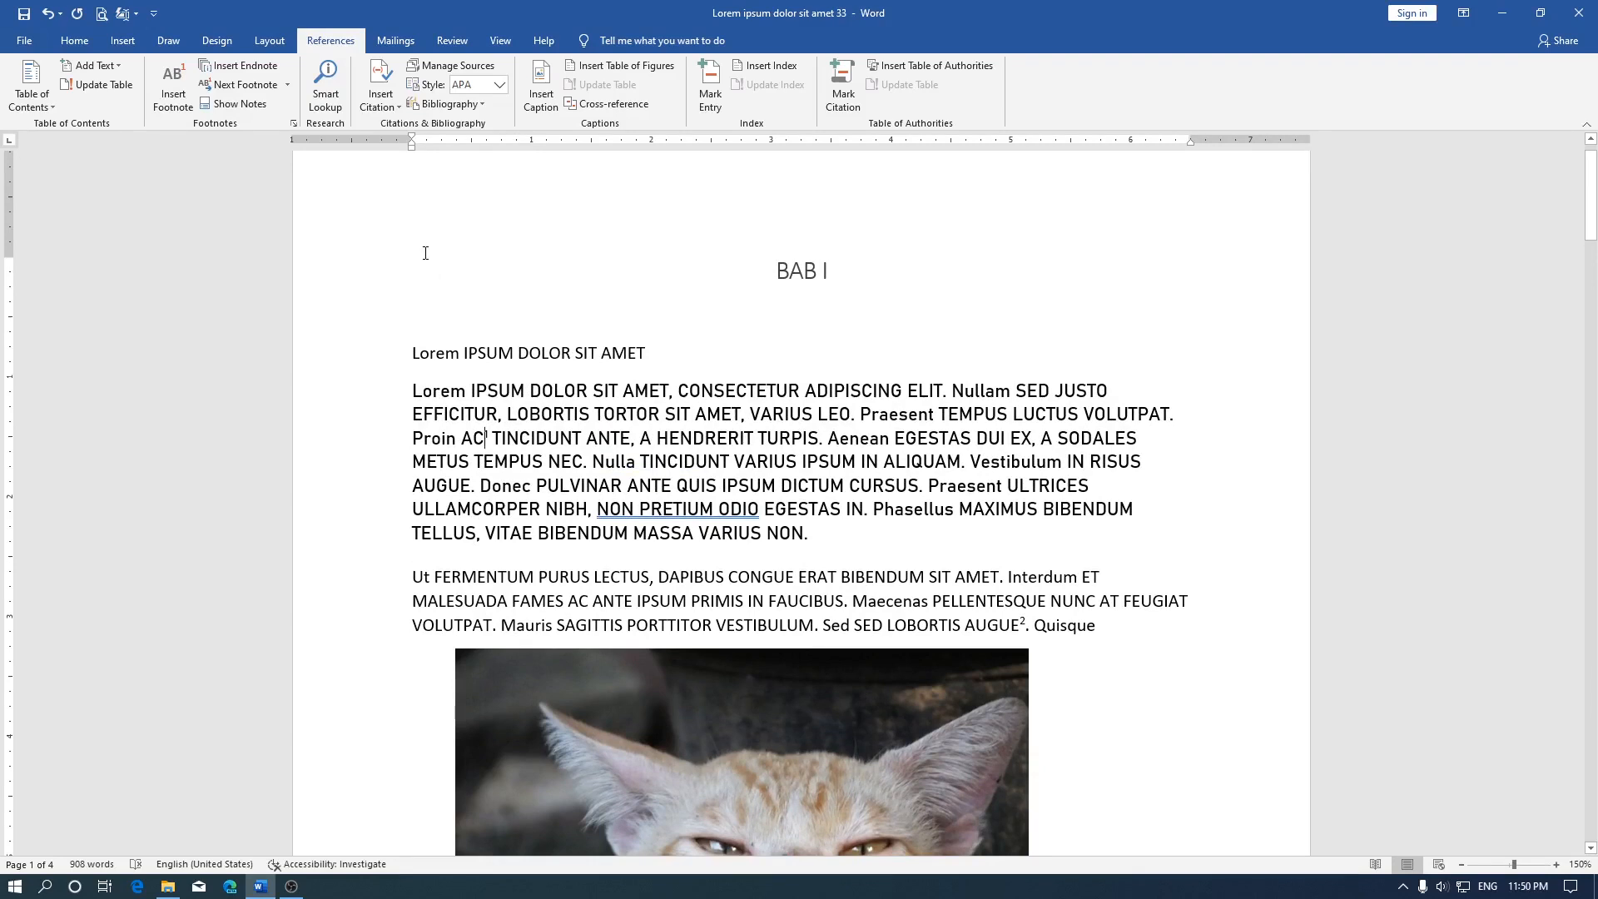
pyautogui.click(251, 108)
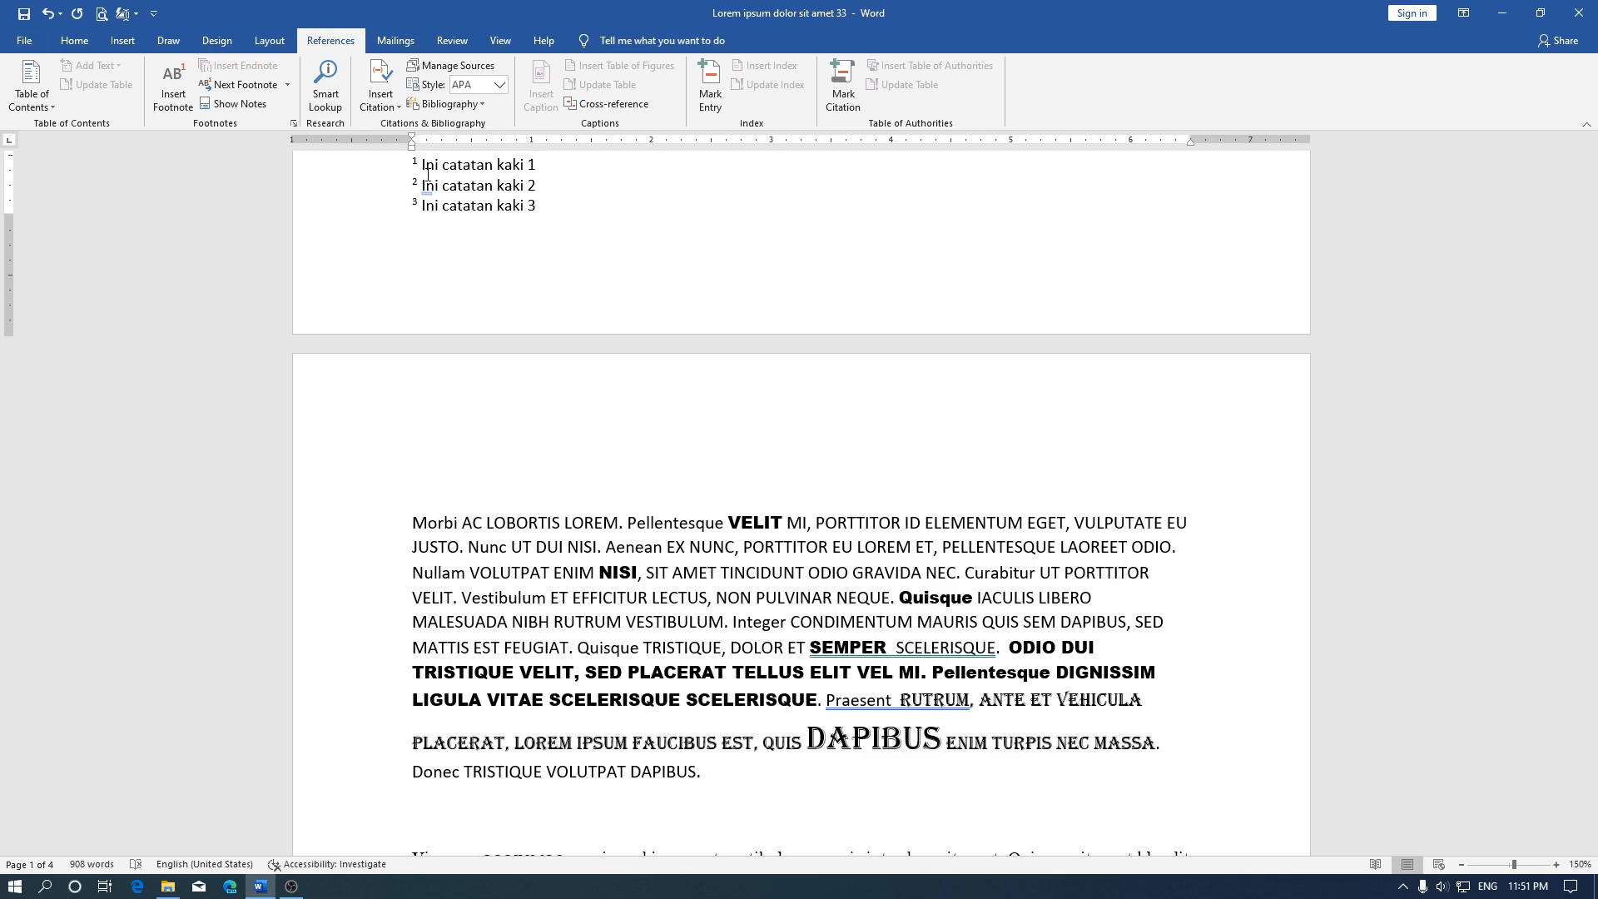
pyautogui.scroll(12, 427, 175)
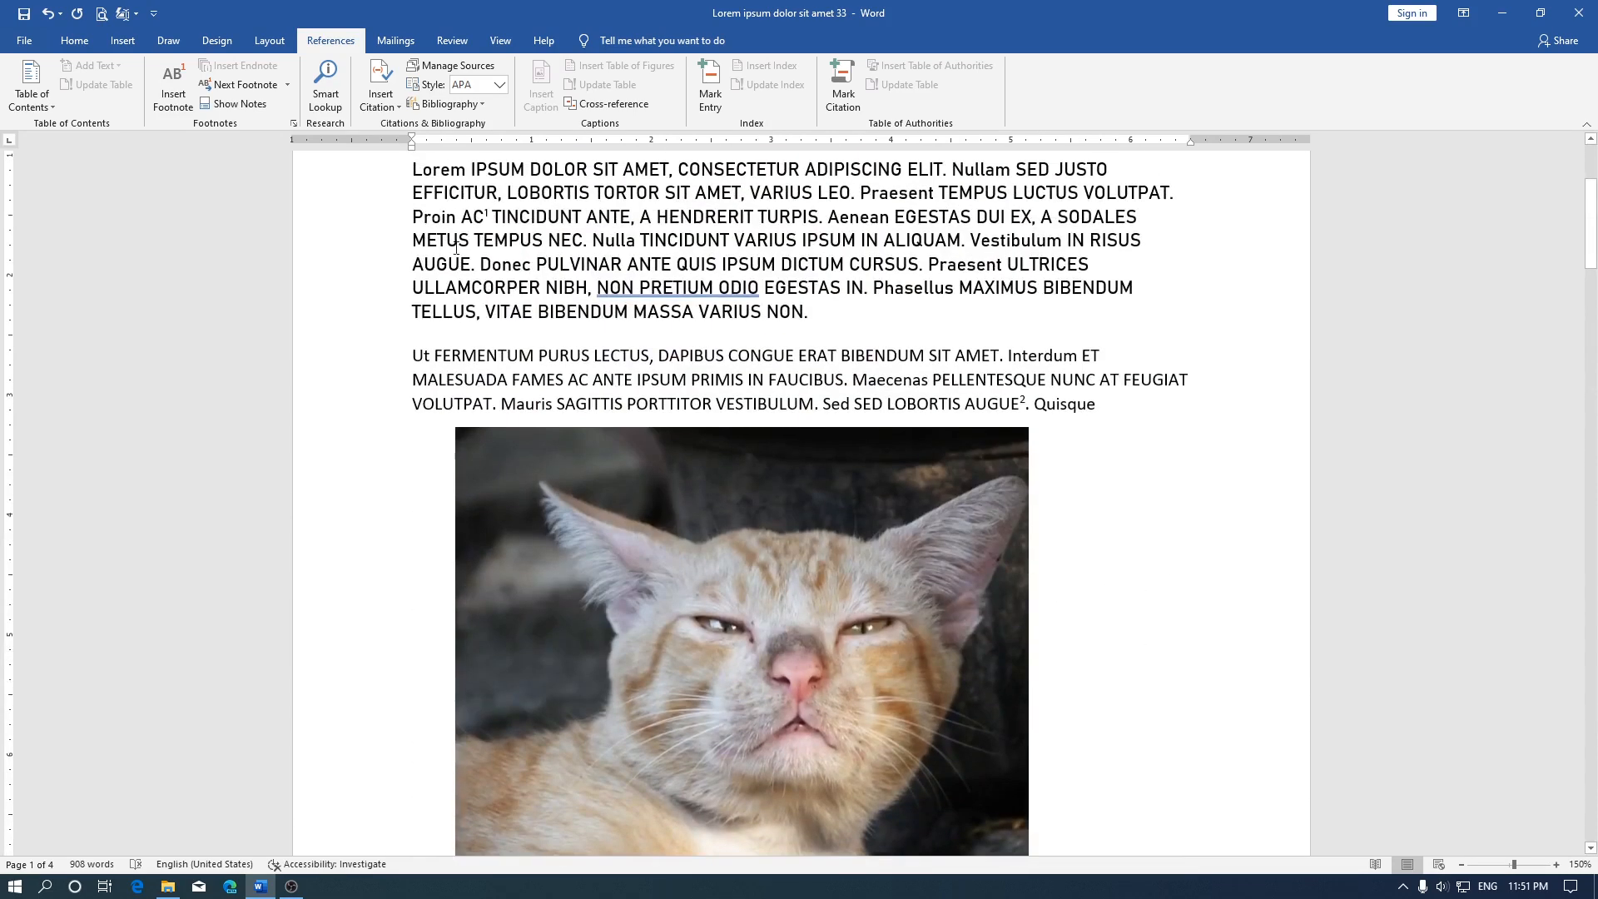
pyautogui.click(487, 214)
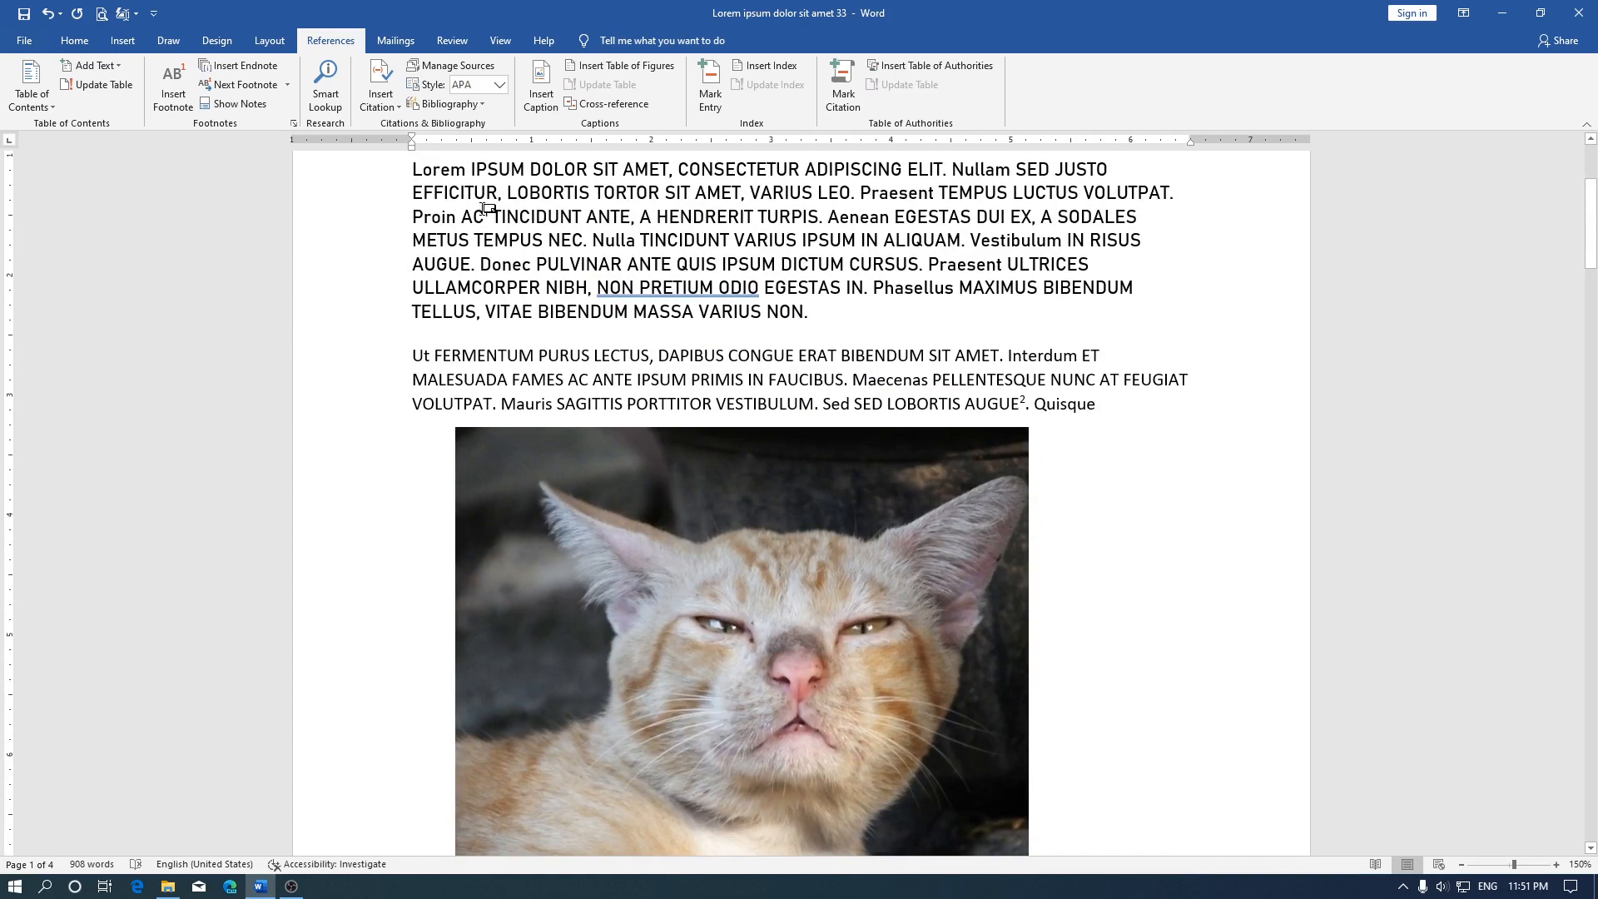
pyautogui.moveTo(487, 216)
pyautogui.click(262, 106)
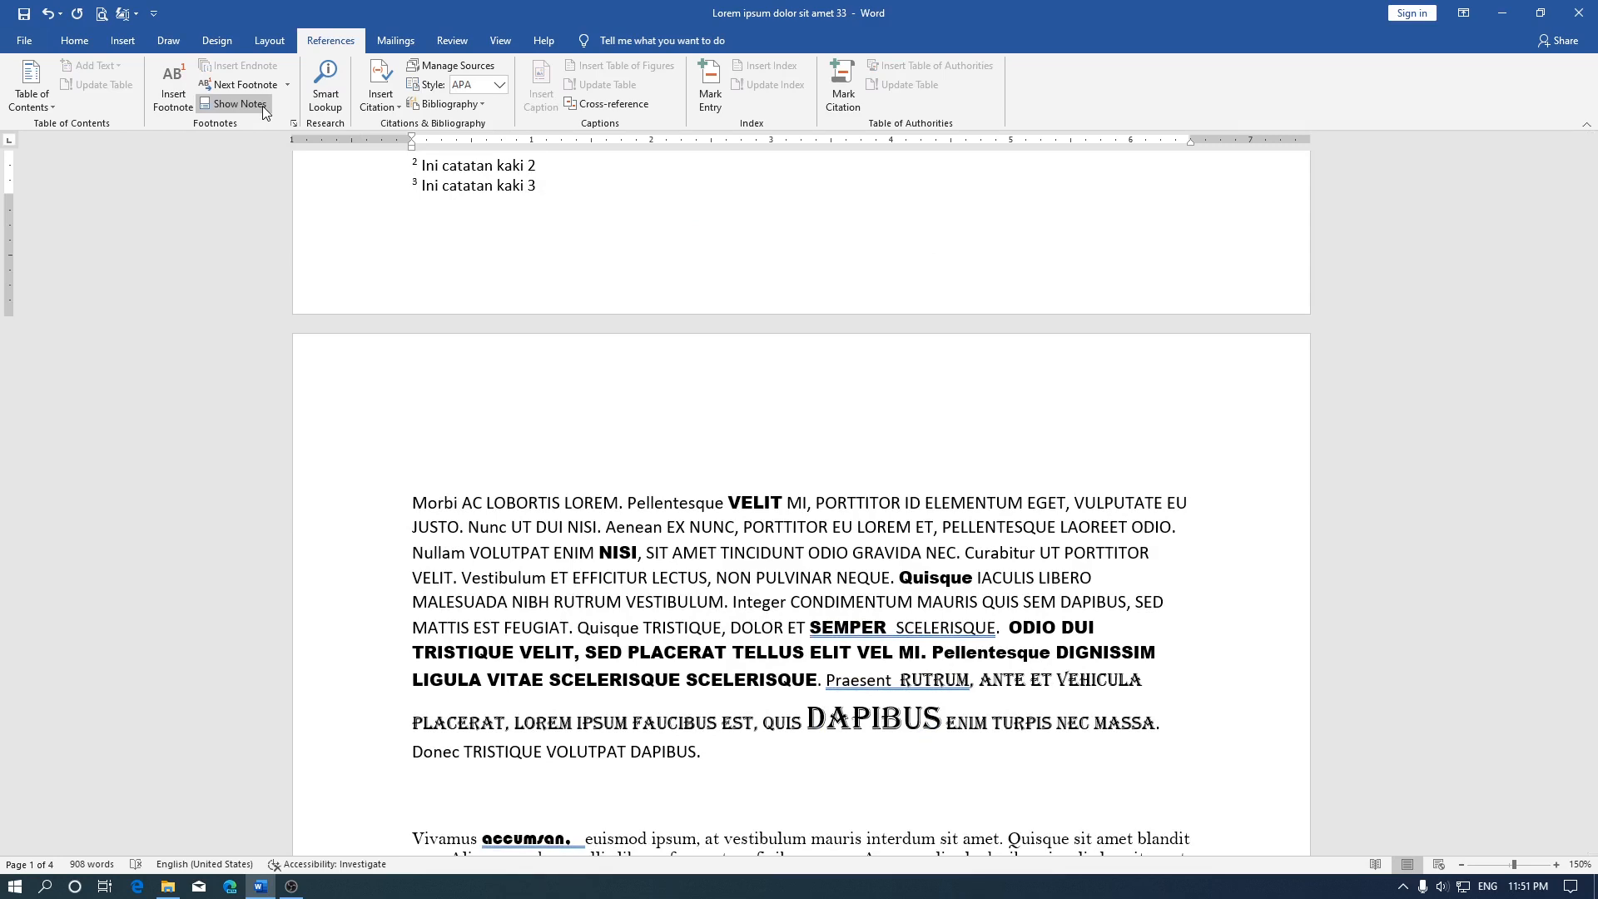
pyautogui.click(262, 107)
# Select the passage leading up to the first footnote reference, and then the passage between the first and second references.
pyautogui.scroll(15, 417, 529)
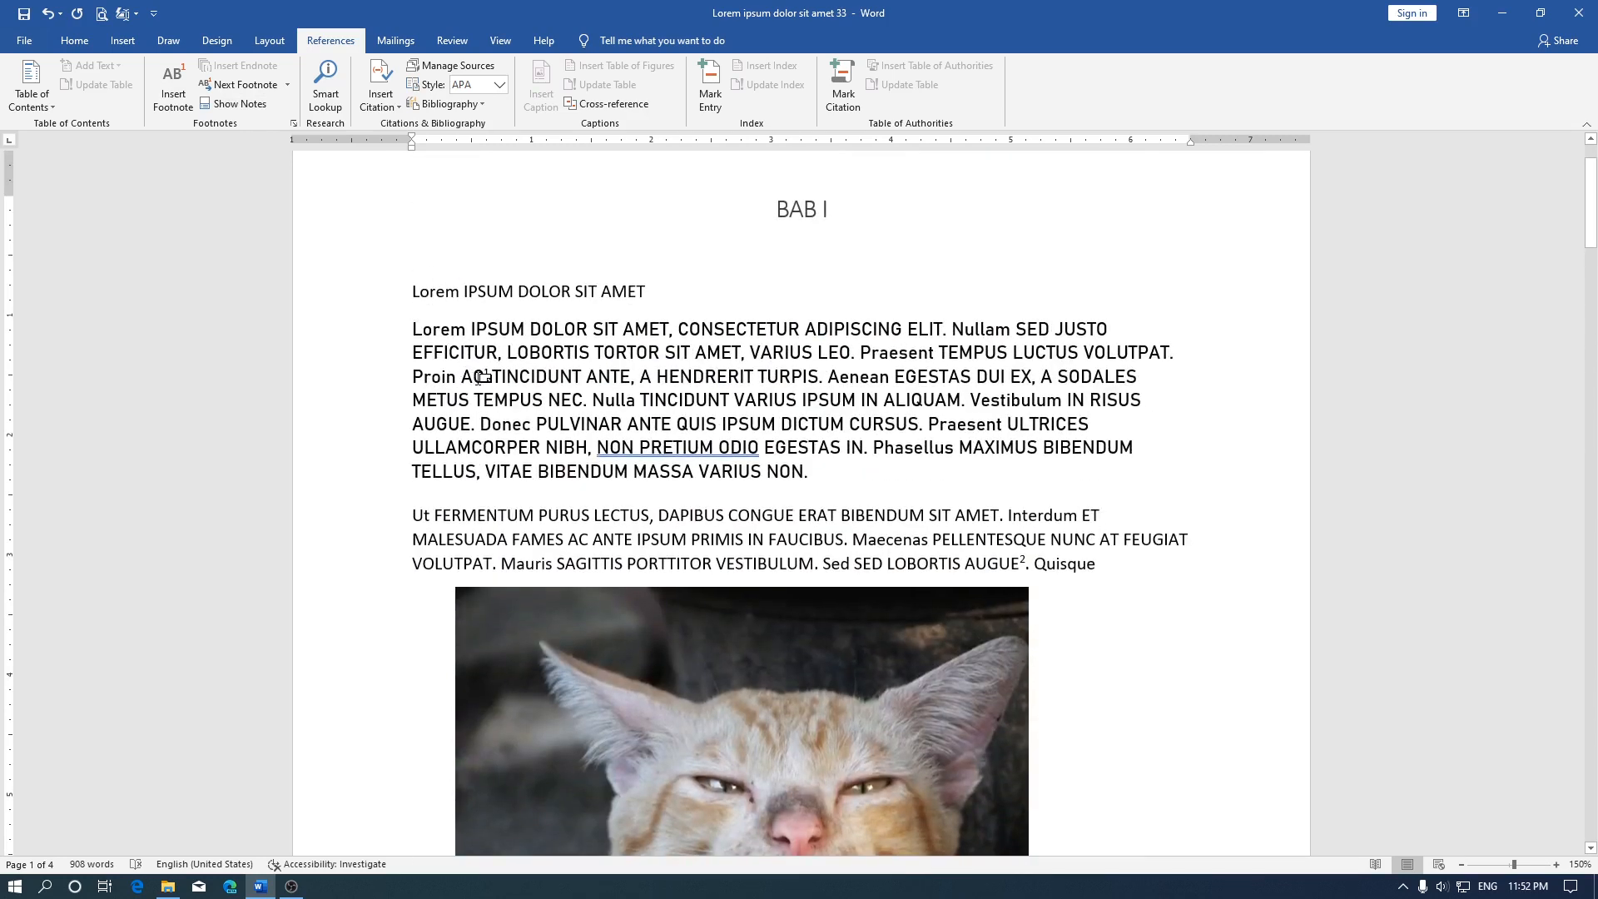
pyautogui.moveTo(482, 379)
pyautogui.moveTo(483, 379); pyautogui.dragTo(417, 337)
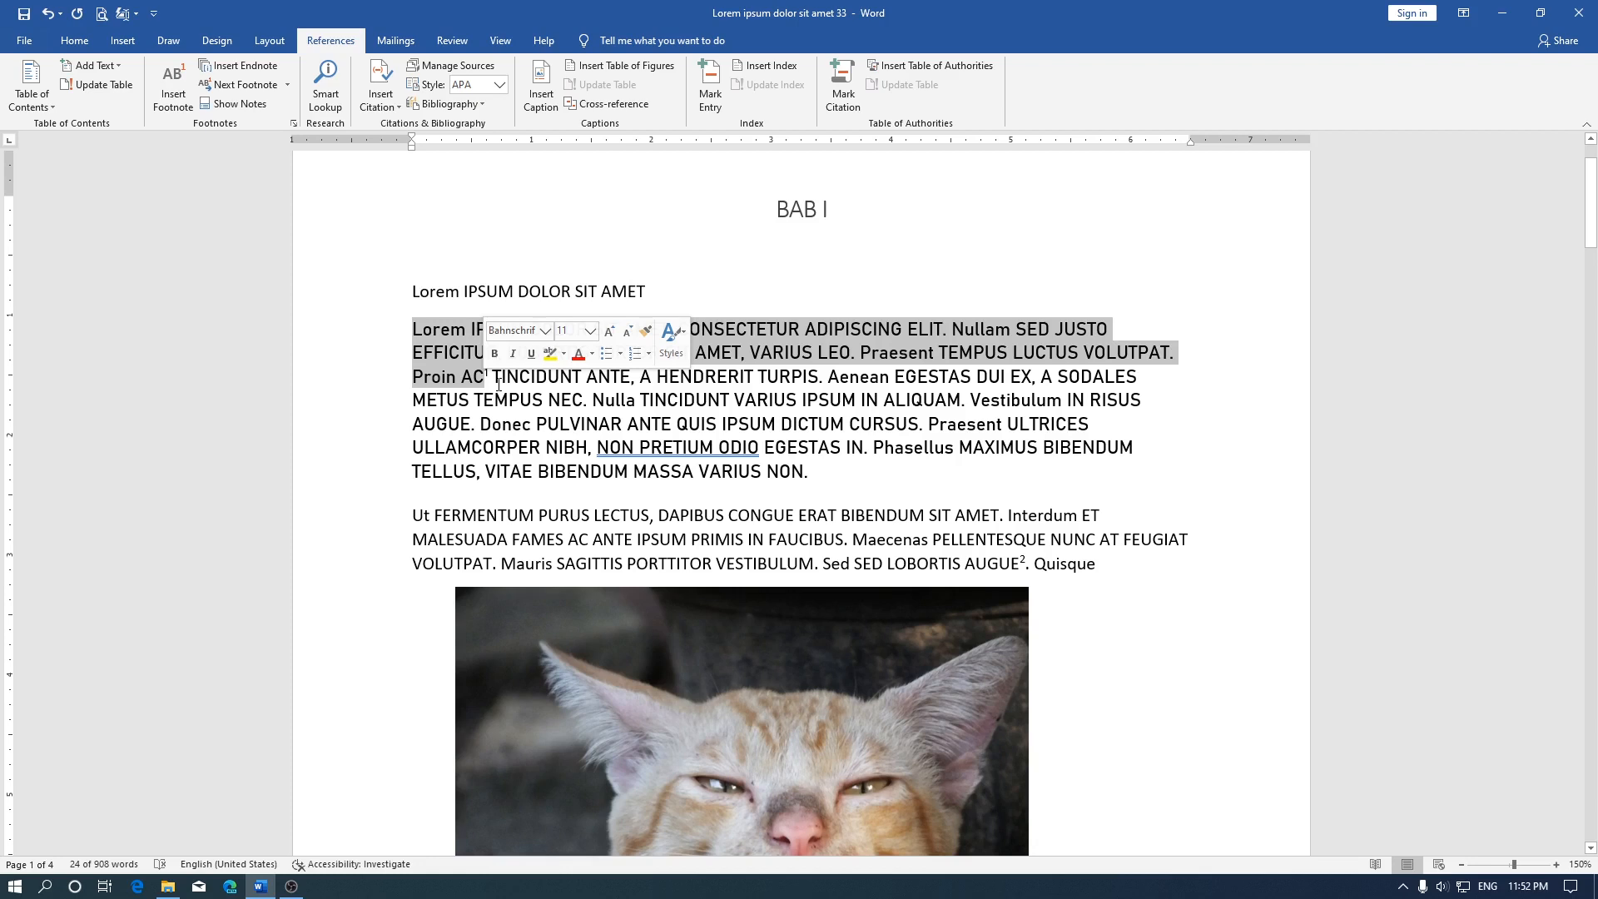
pyautogui.click(491, 377)
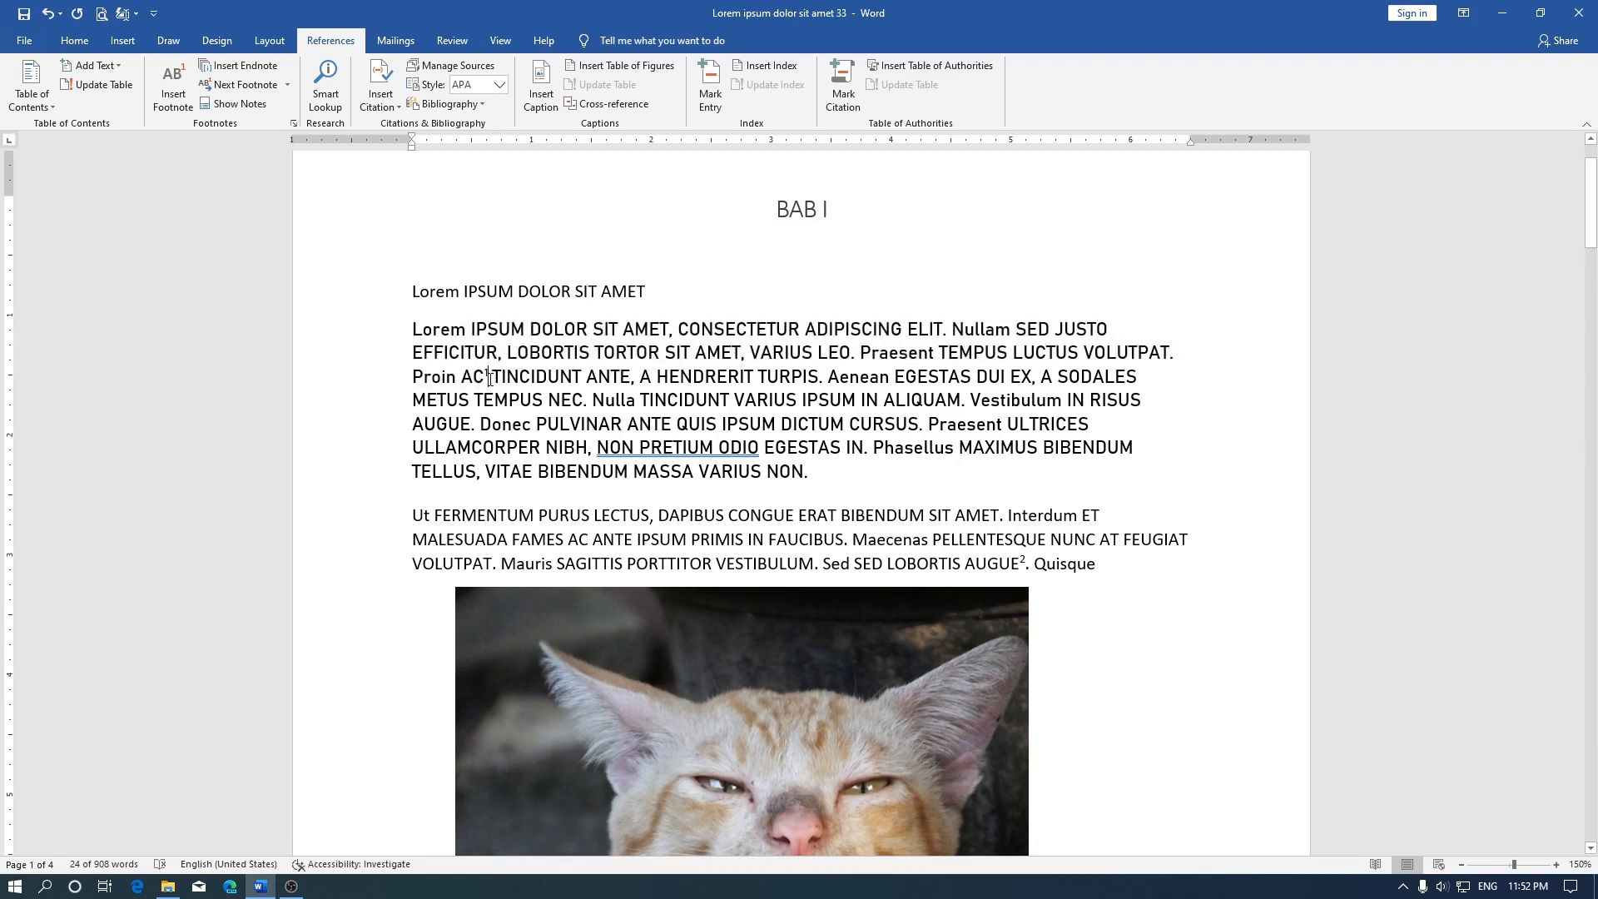
pyautogui.moveTo(491, 377); pyautogui.dragTo(1005, 571)
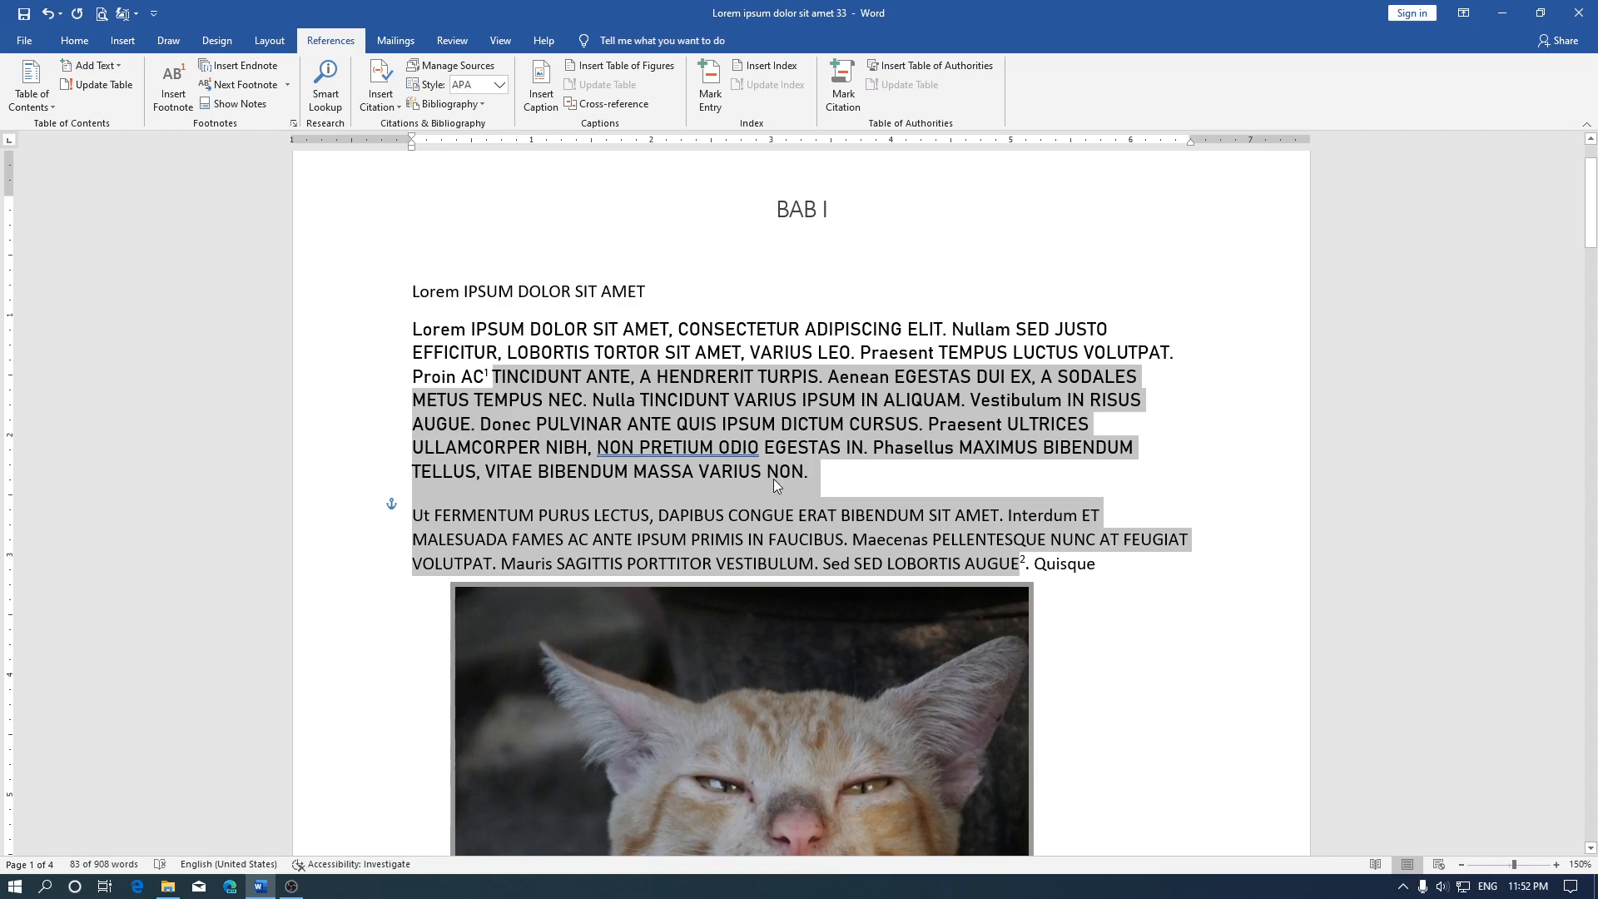
# Clear the text selection and show the document's footnotes from the second paragraph.
pyautogui.click(614, 524)
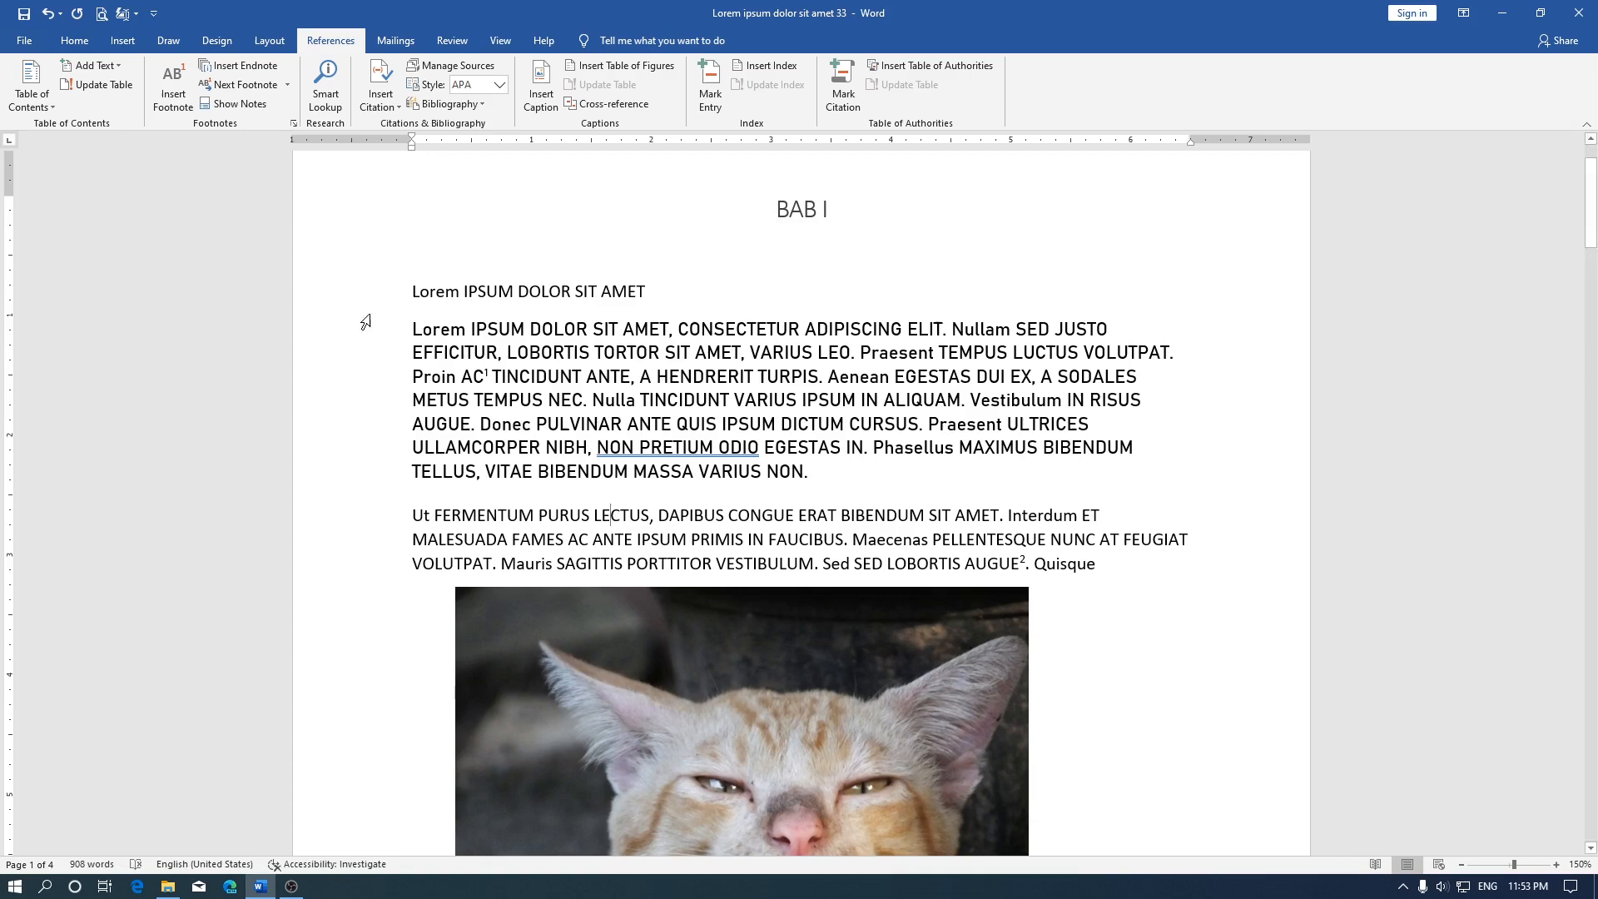
pyautogui.click(220, 103)
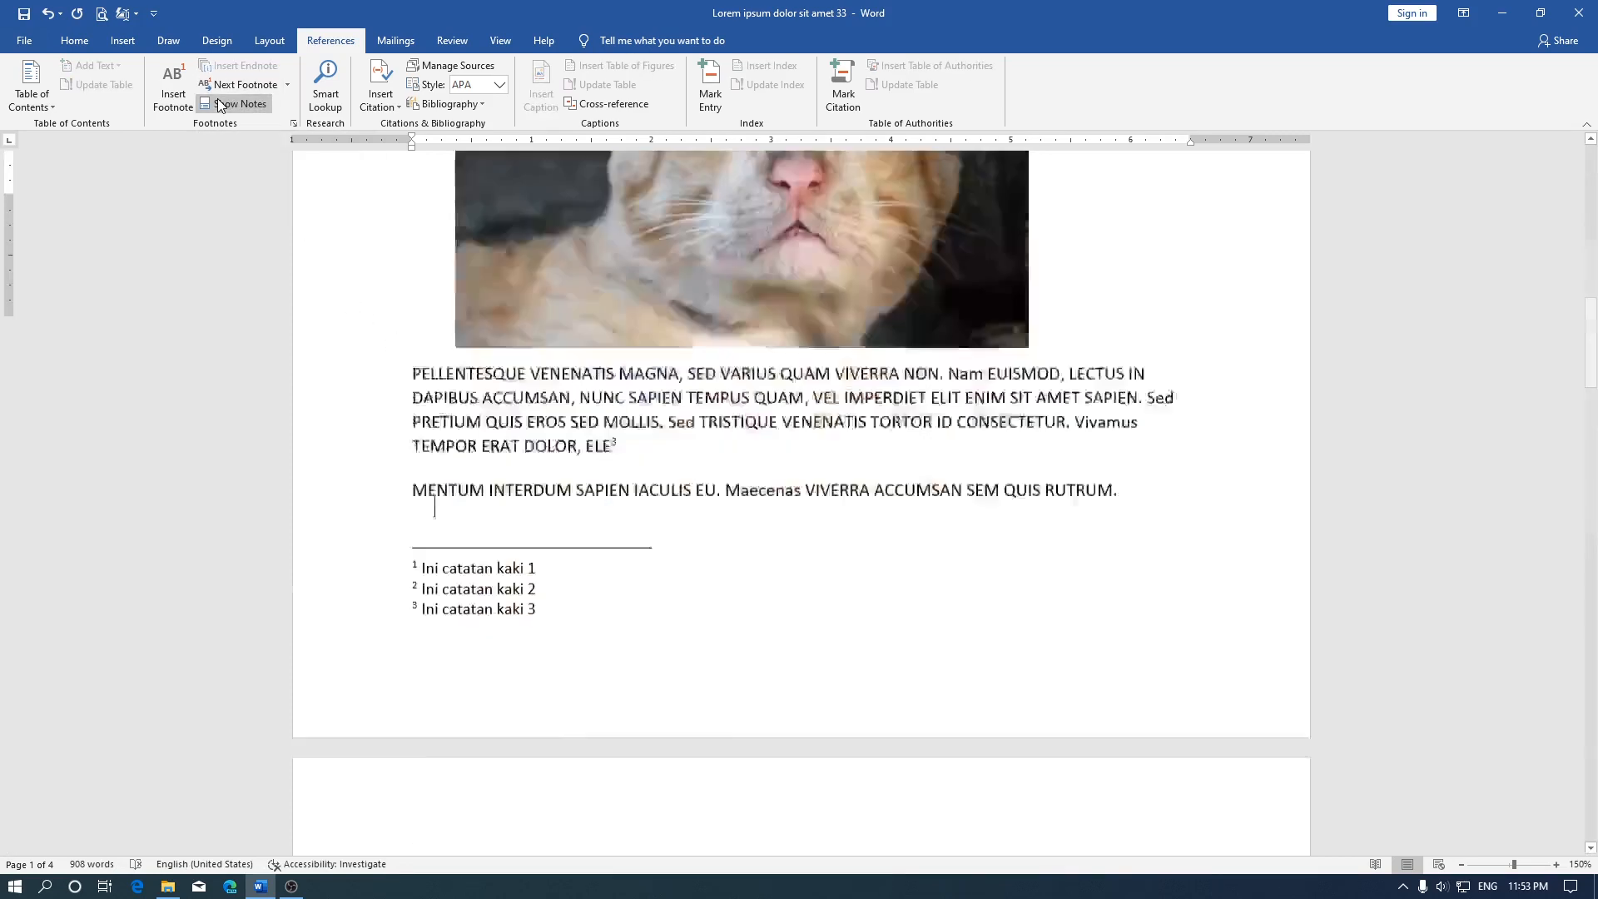